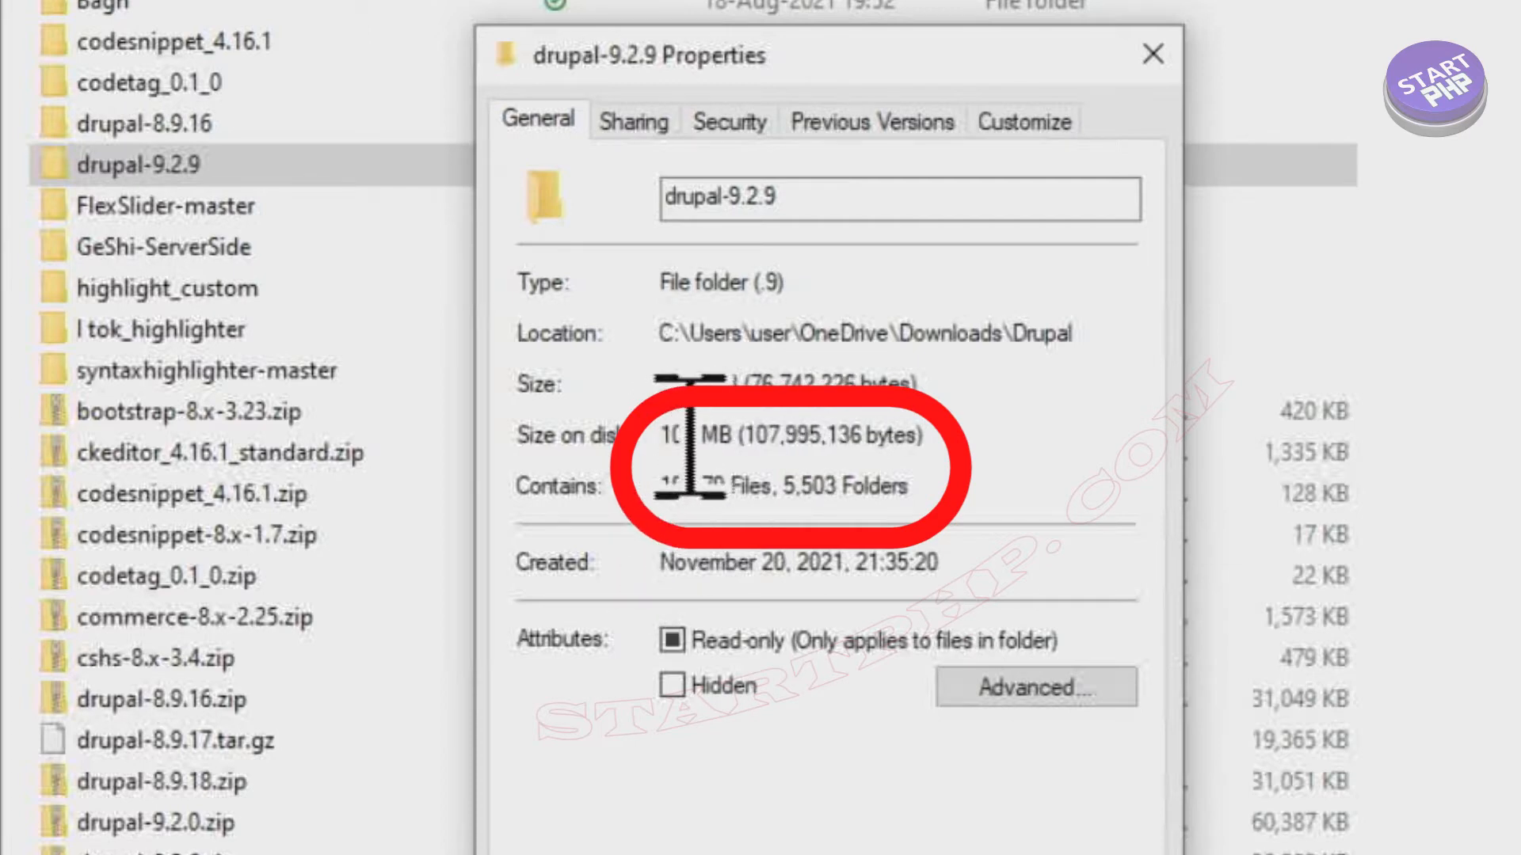
- Check how many files and folders the drupal-9.2.9 folder contains in its properties
left_click_drag(661, 484, 774, 485)
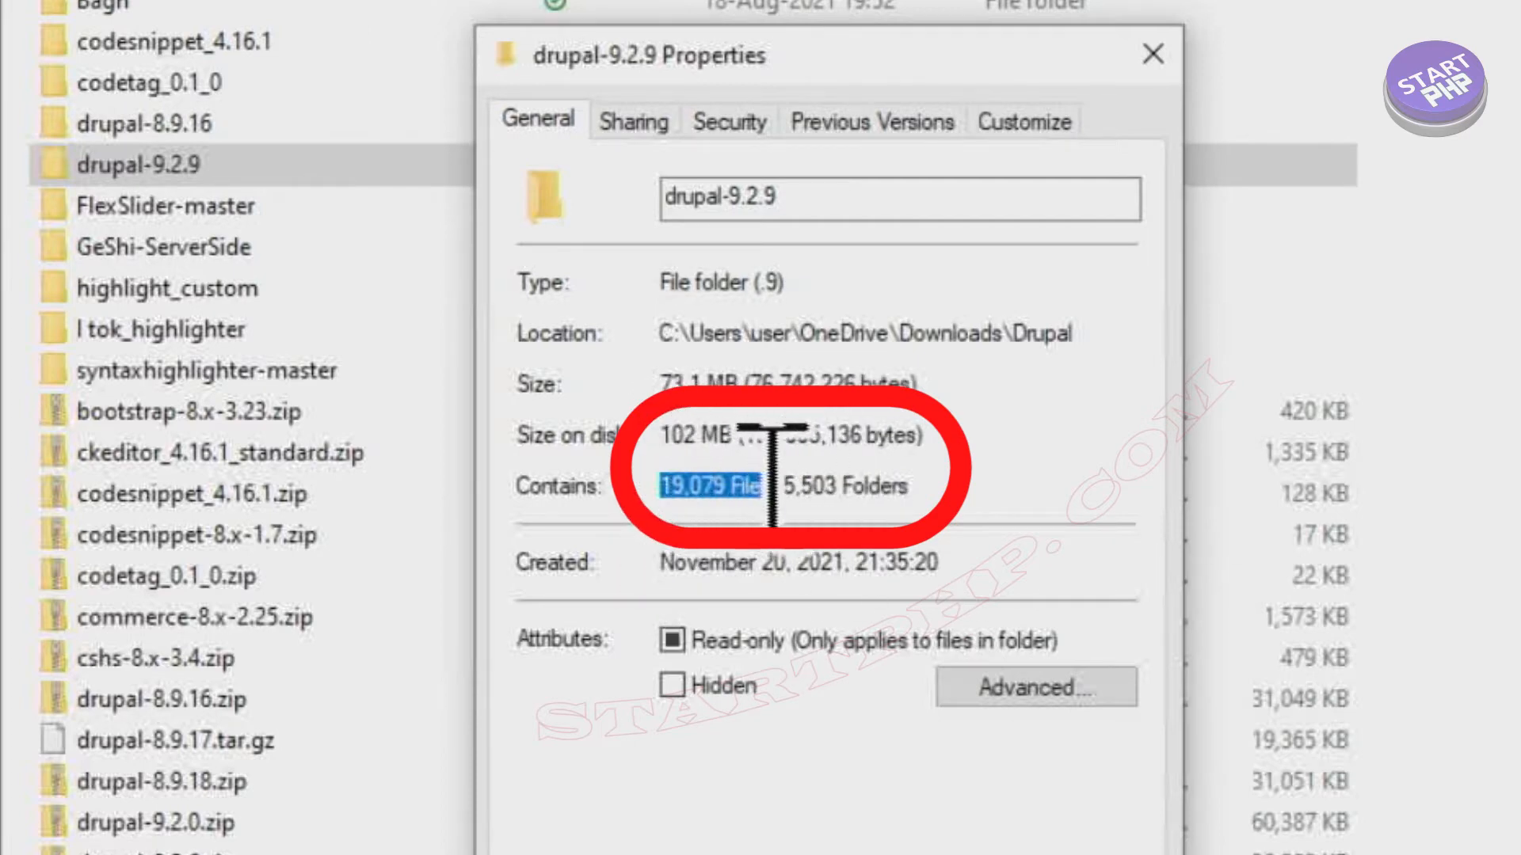
left_click_drag(782, 486, 902, 490)
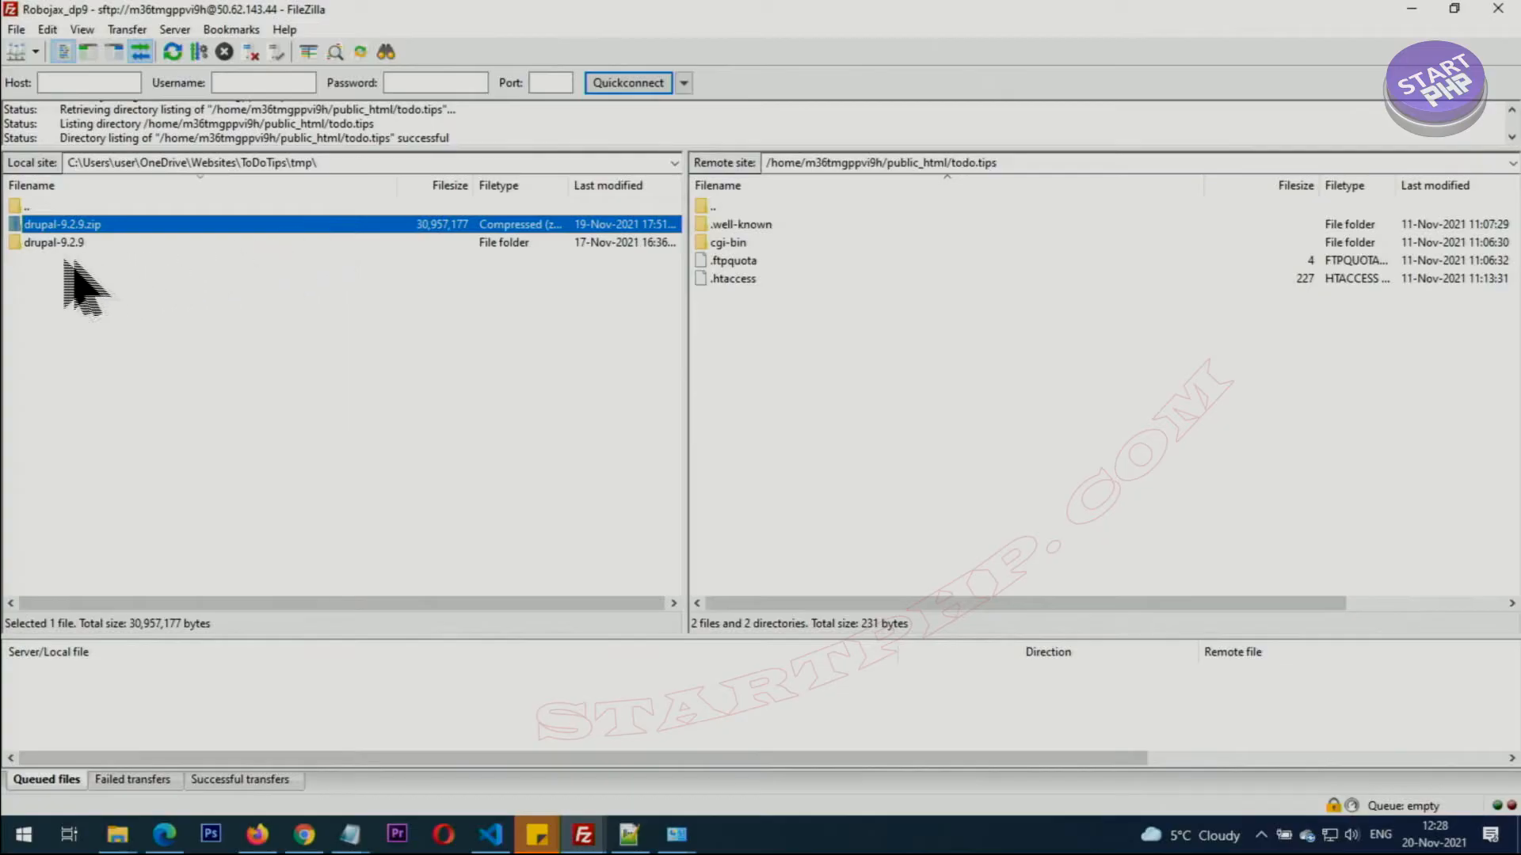
- Switch to FileZilla and look through the local drupal-9.2.9 folder with its contents sorted by name, folders first
double_click(49, 244)
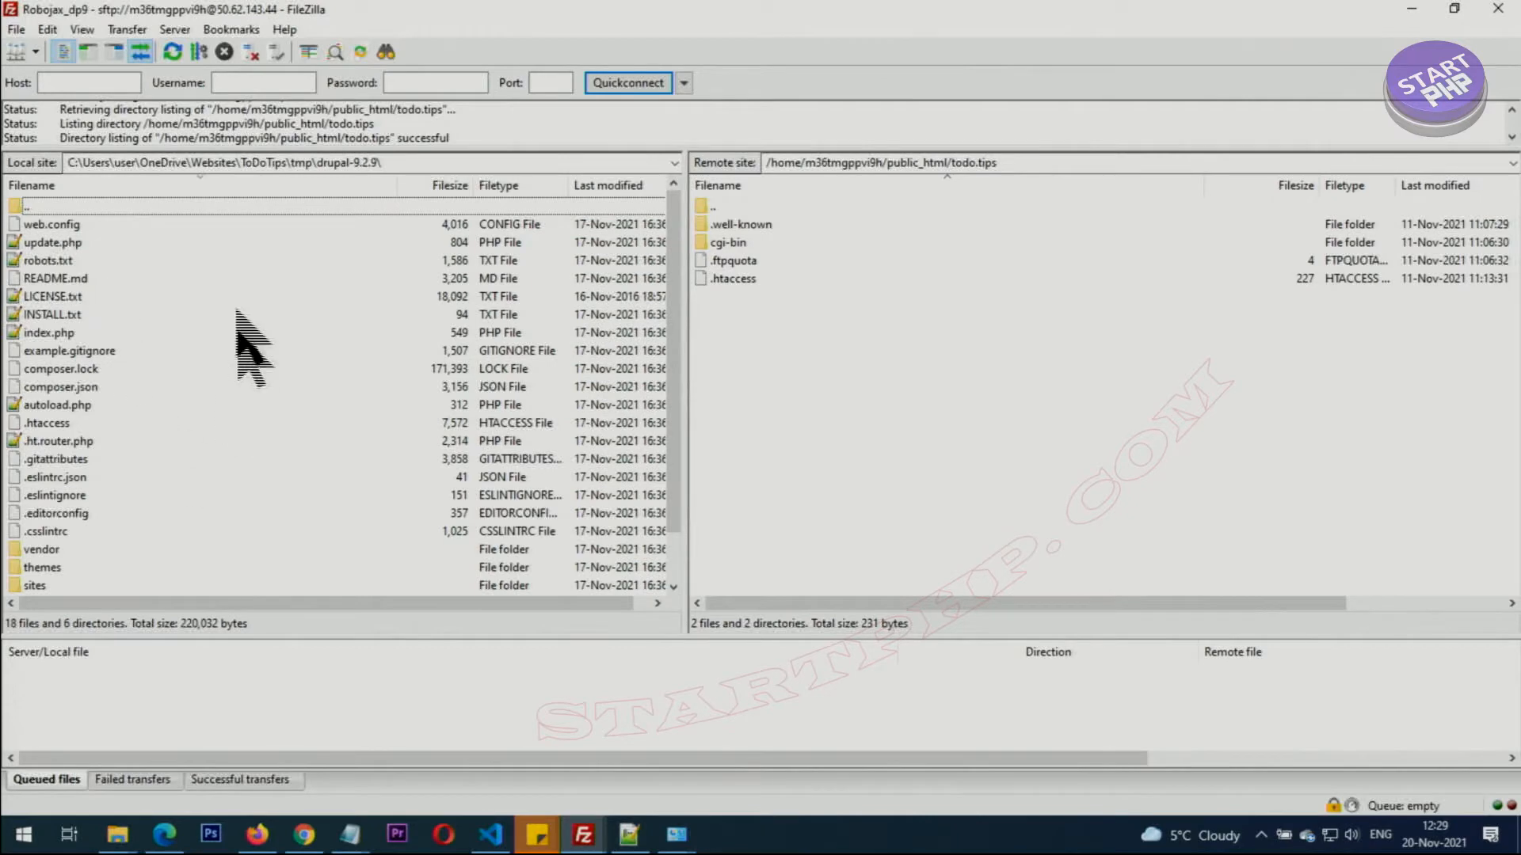
left_click(155, 189)
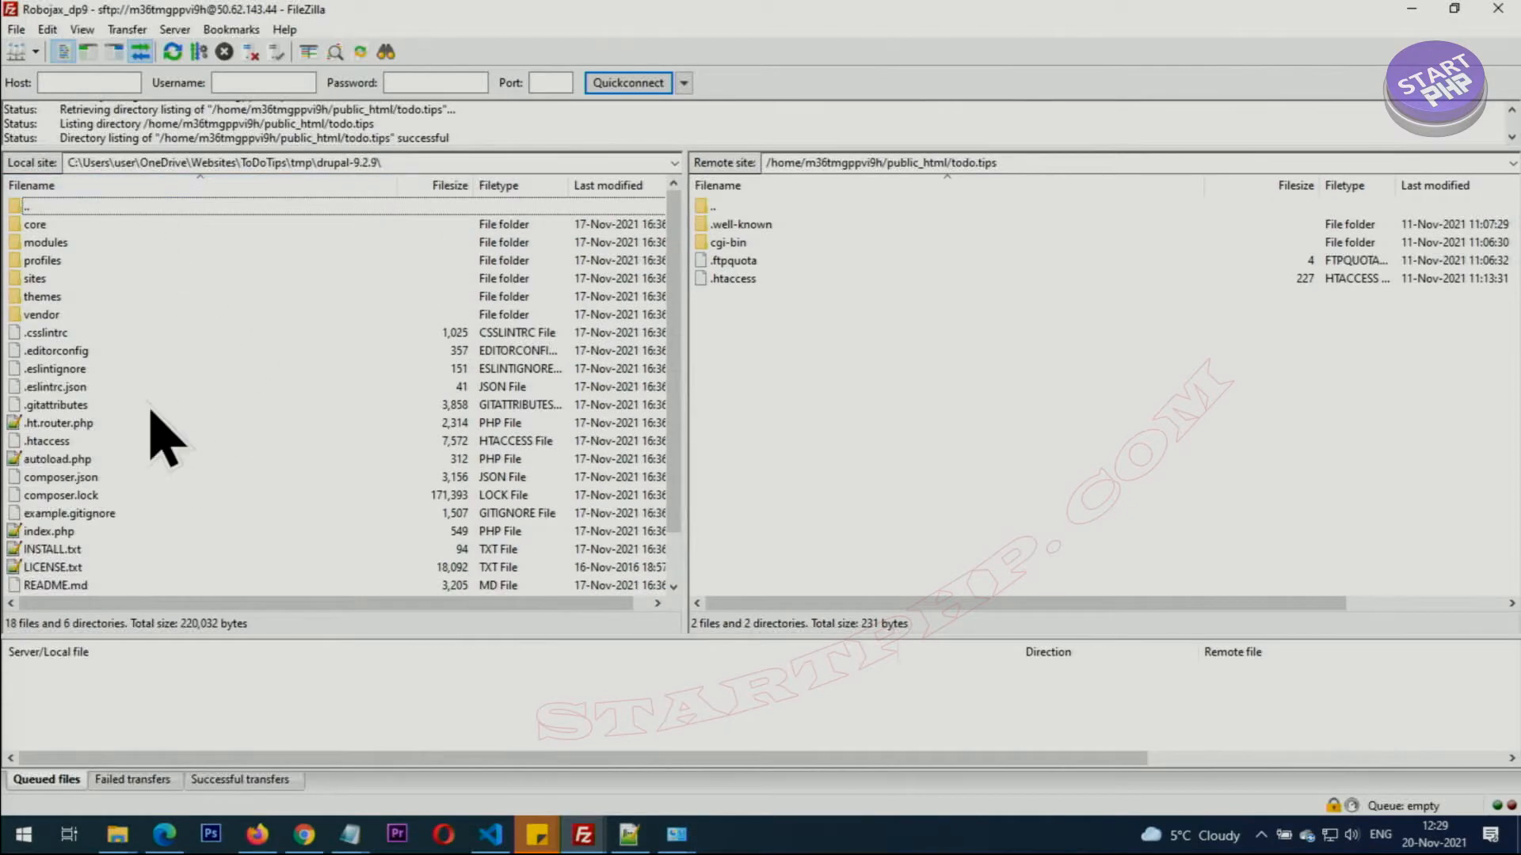
scroll(151, 409, "down", 1)
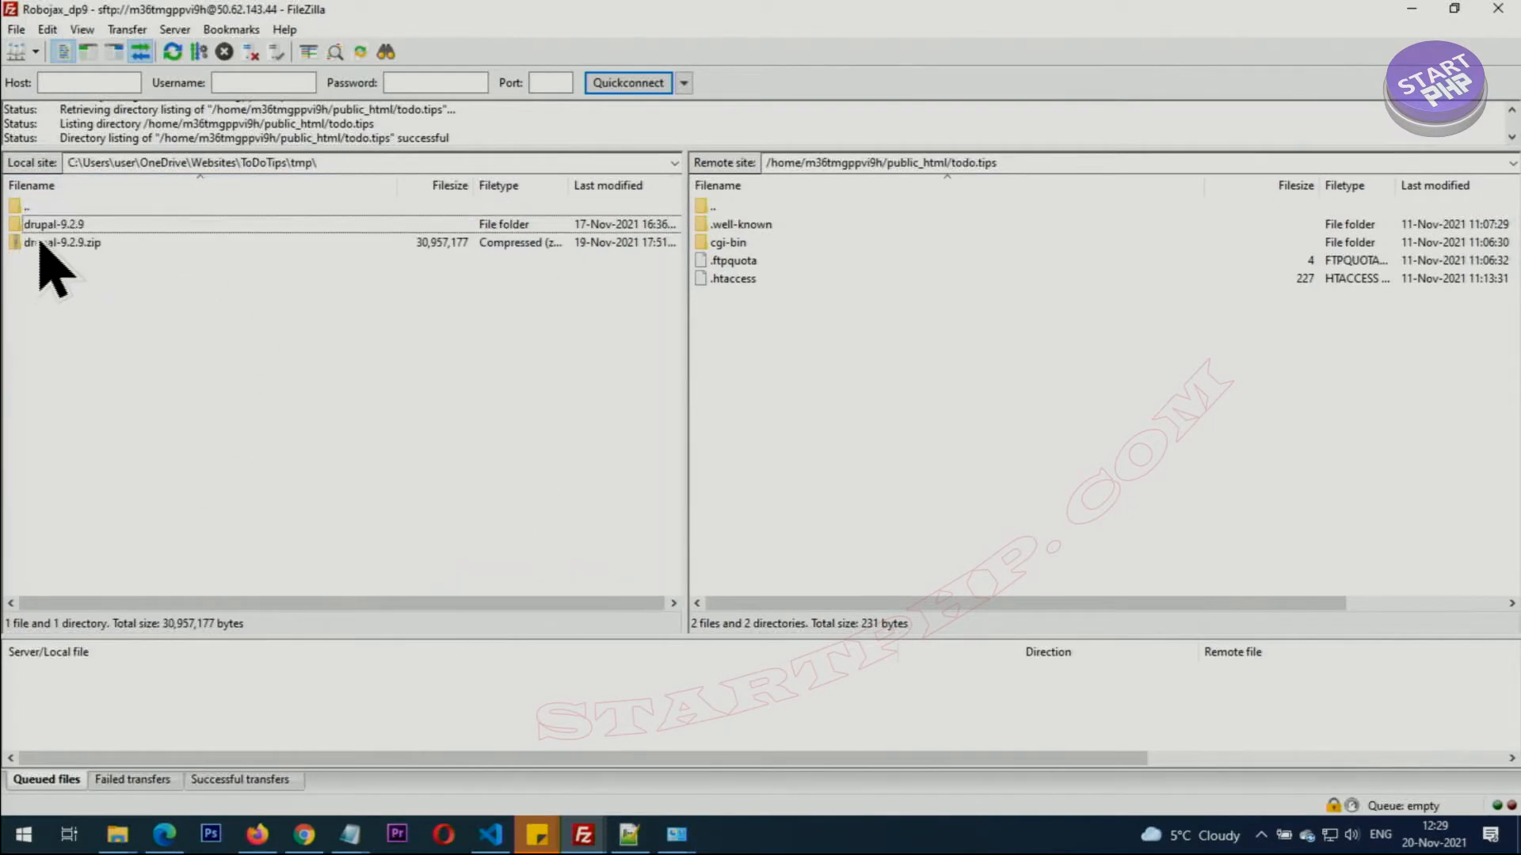
- Upload the unzipped local drupal-9.2.9 folder to the remote todo.tips directory and enlarge the transfer queue area
left_click_drag(40, 227, 964, 513)
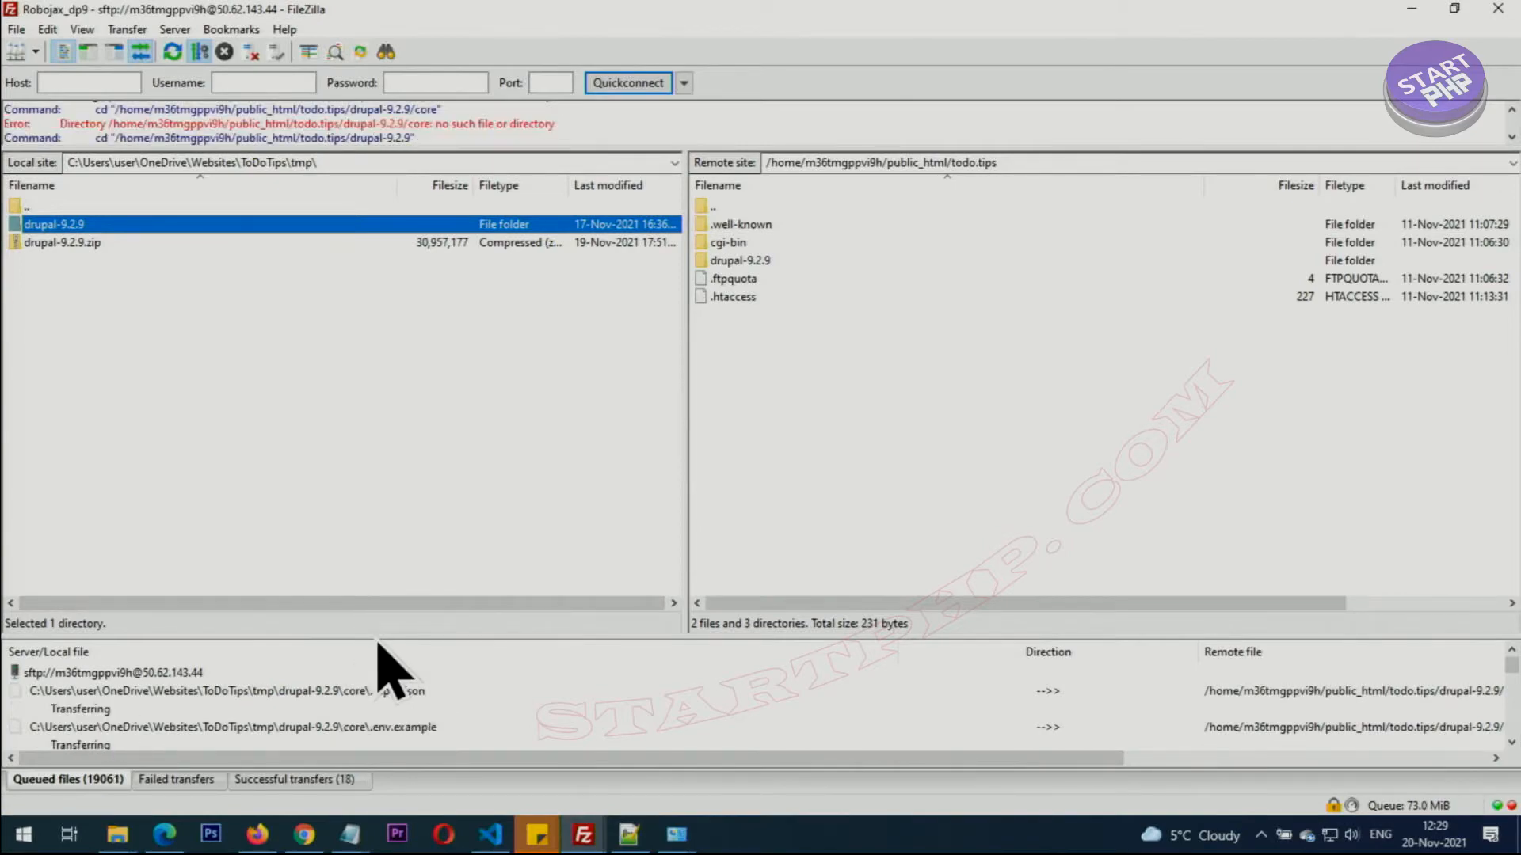
left_click_drag(373, 635, 383, 248)
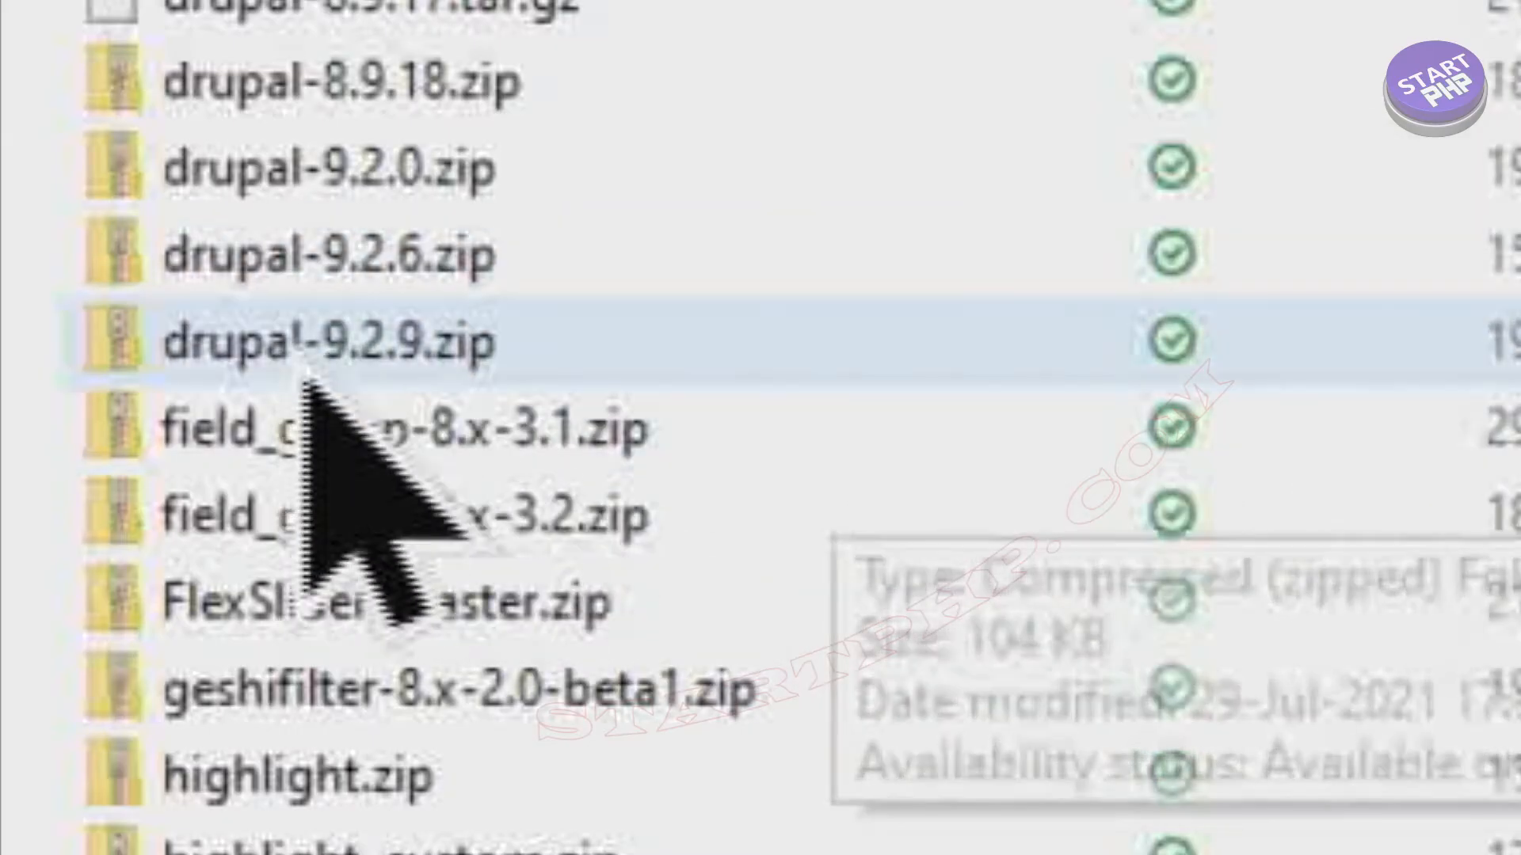
- Locate drupal-9.2.9.zip in File Explorer, then switch to cPanel and find and open File Manager with the search term "file"
left_click(273, 371)
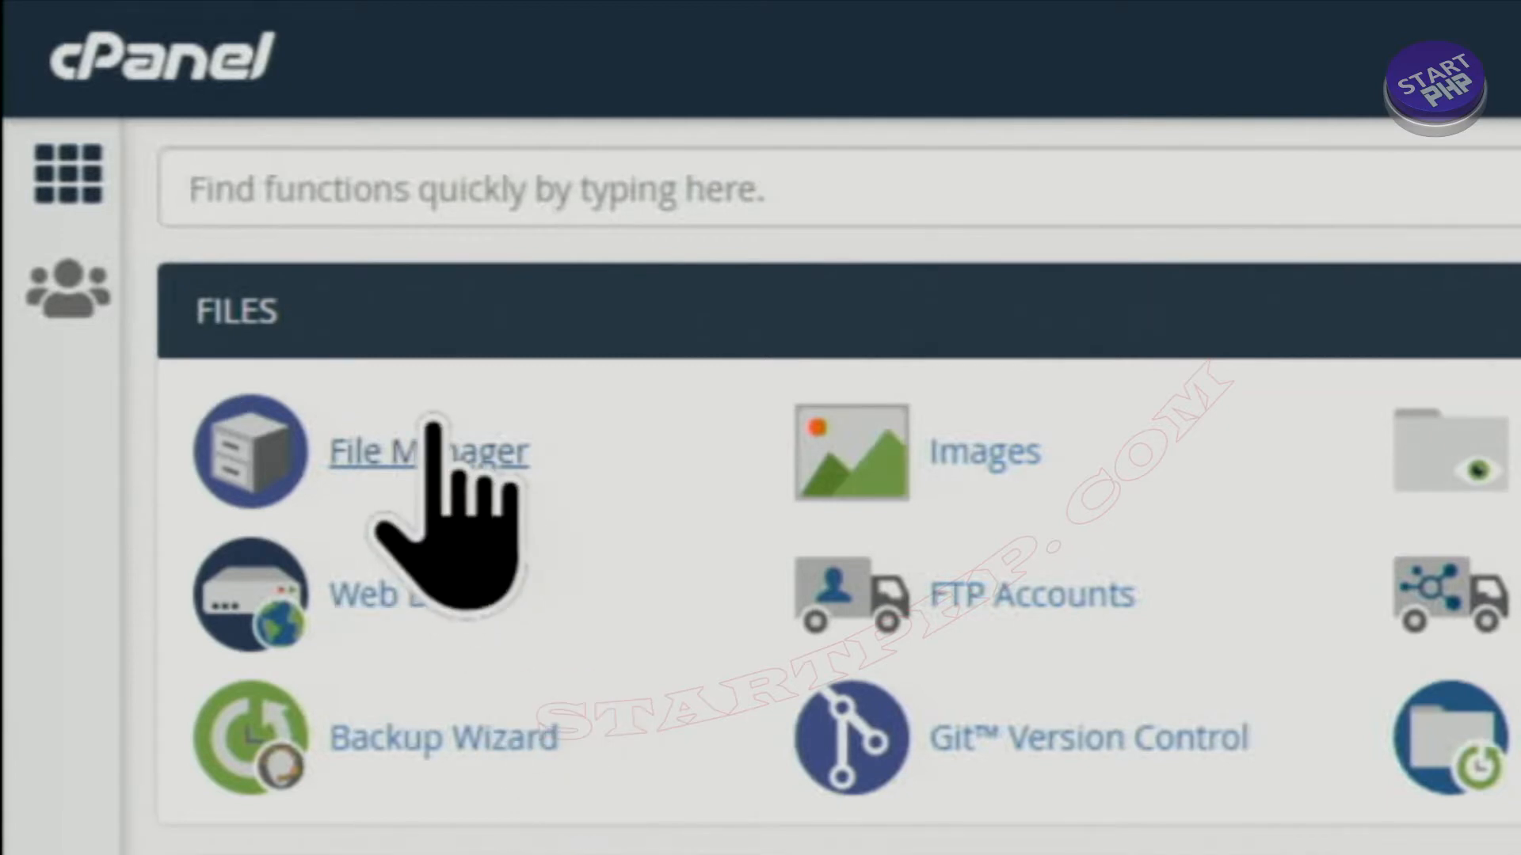
left_click(572, 213)
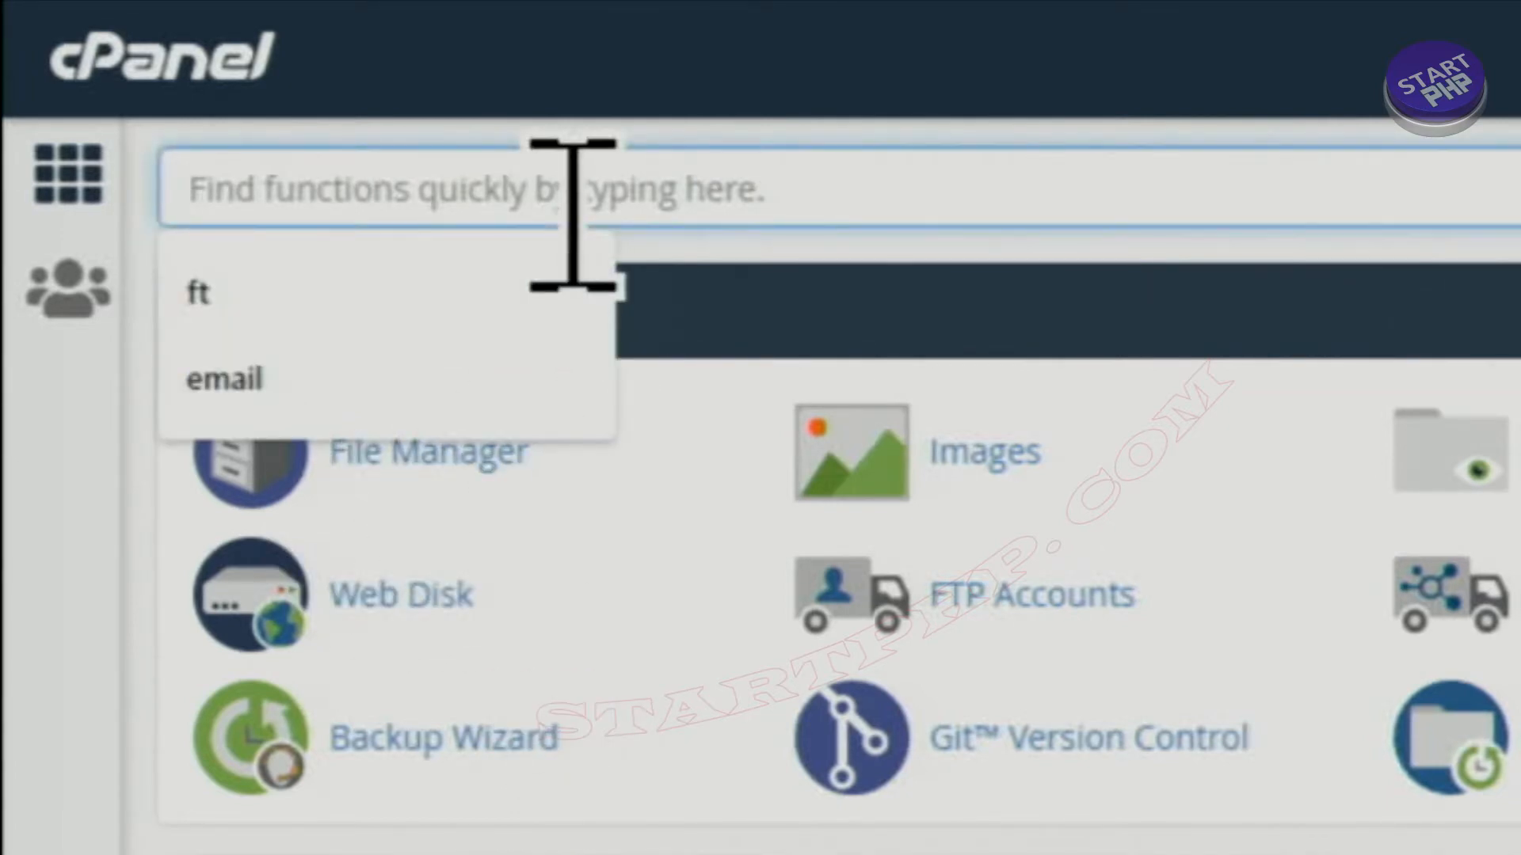
type("file")
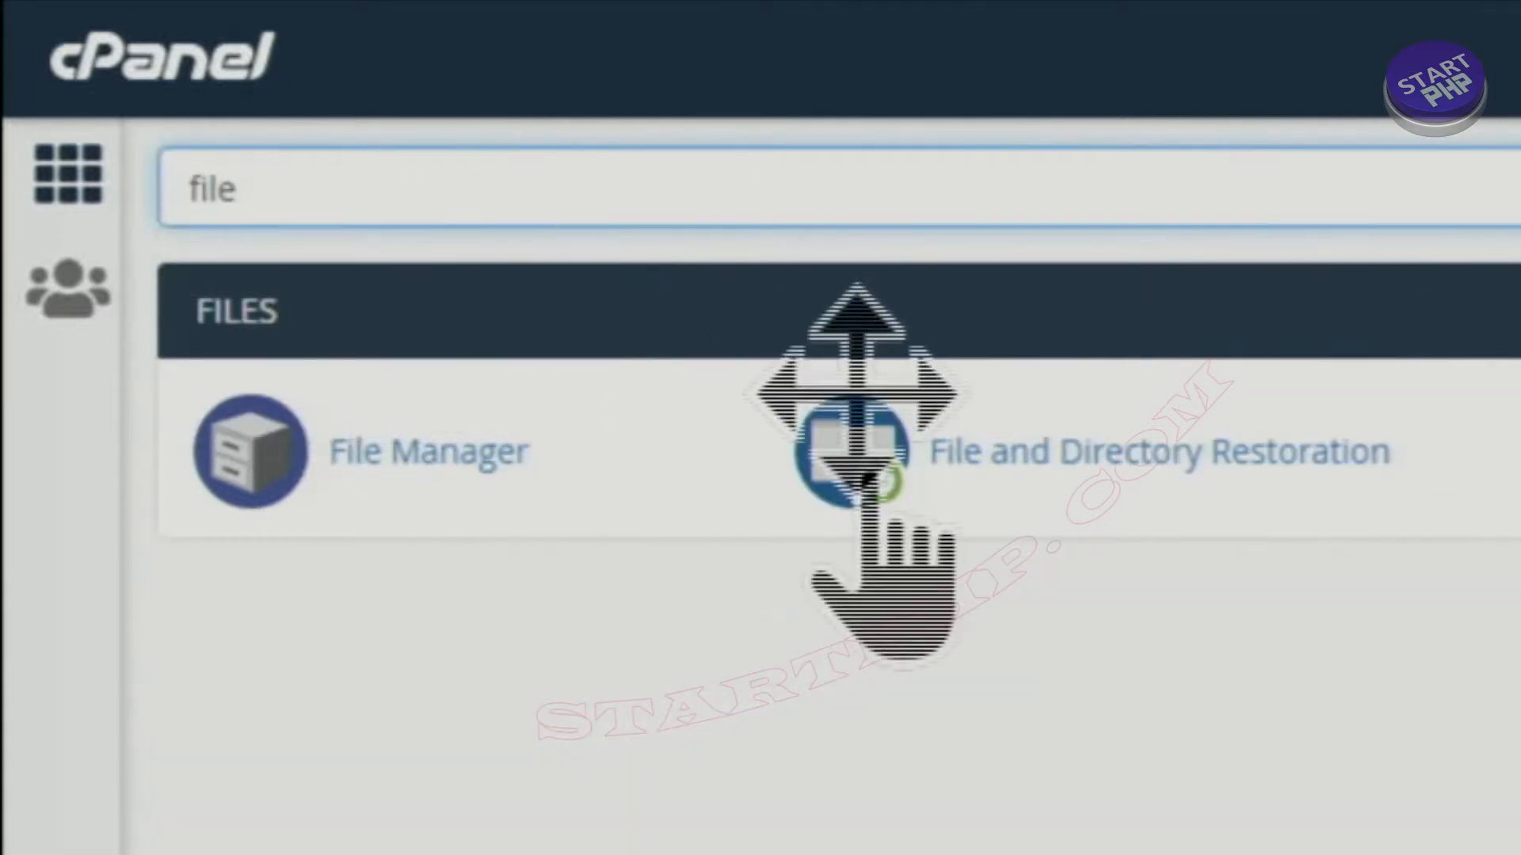
left_click(489, 444)
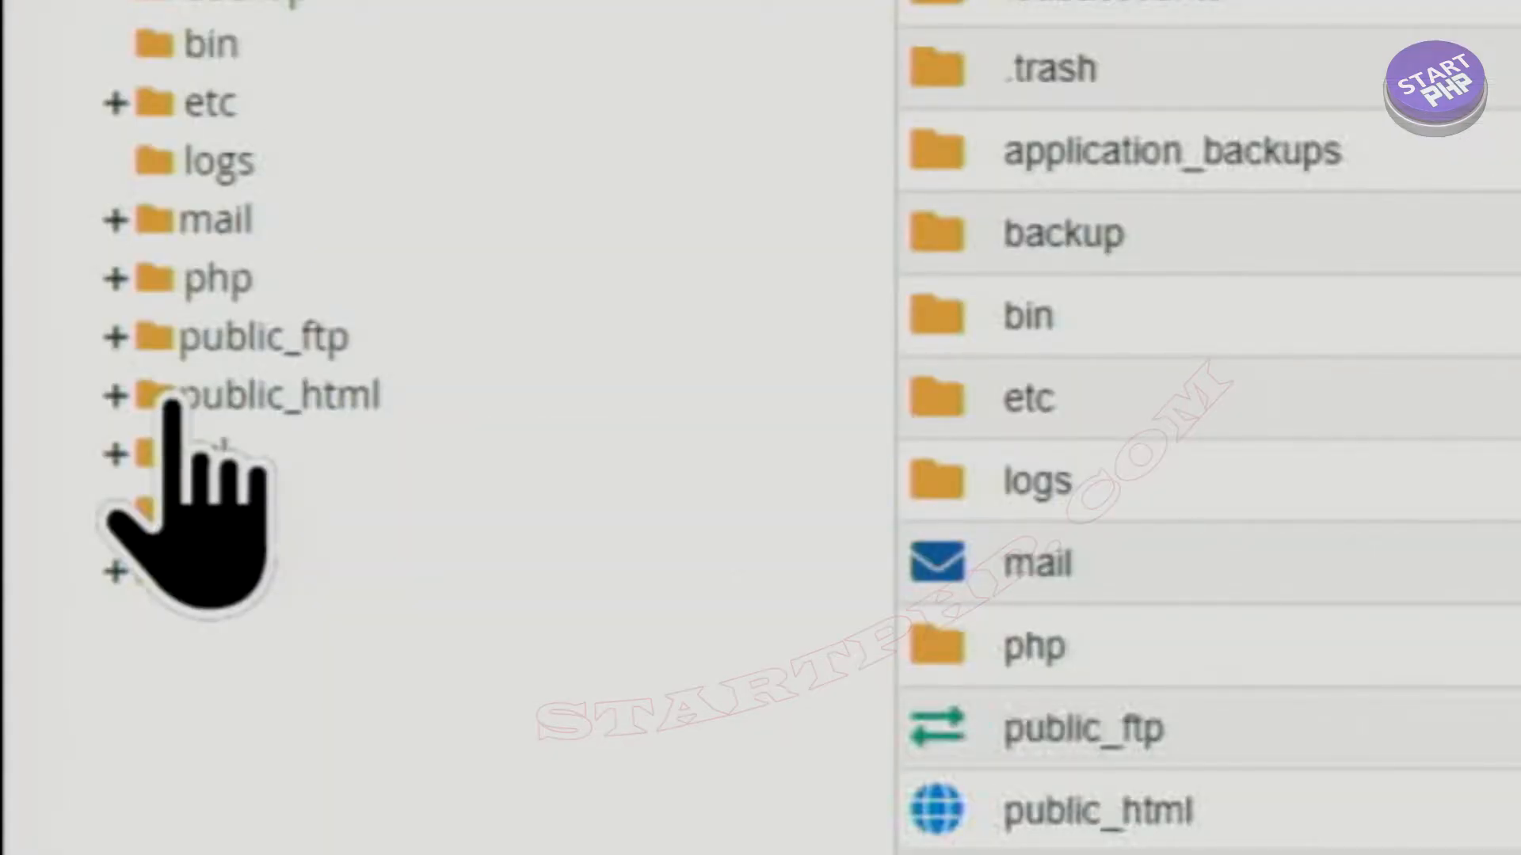
- Expand public_html in the folder tree and open the todo.tips folder
left_click(116, 396)
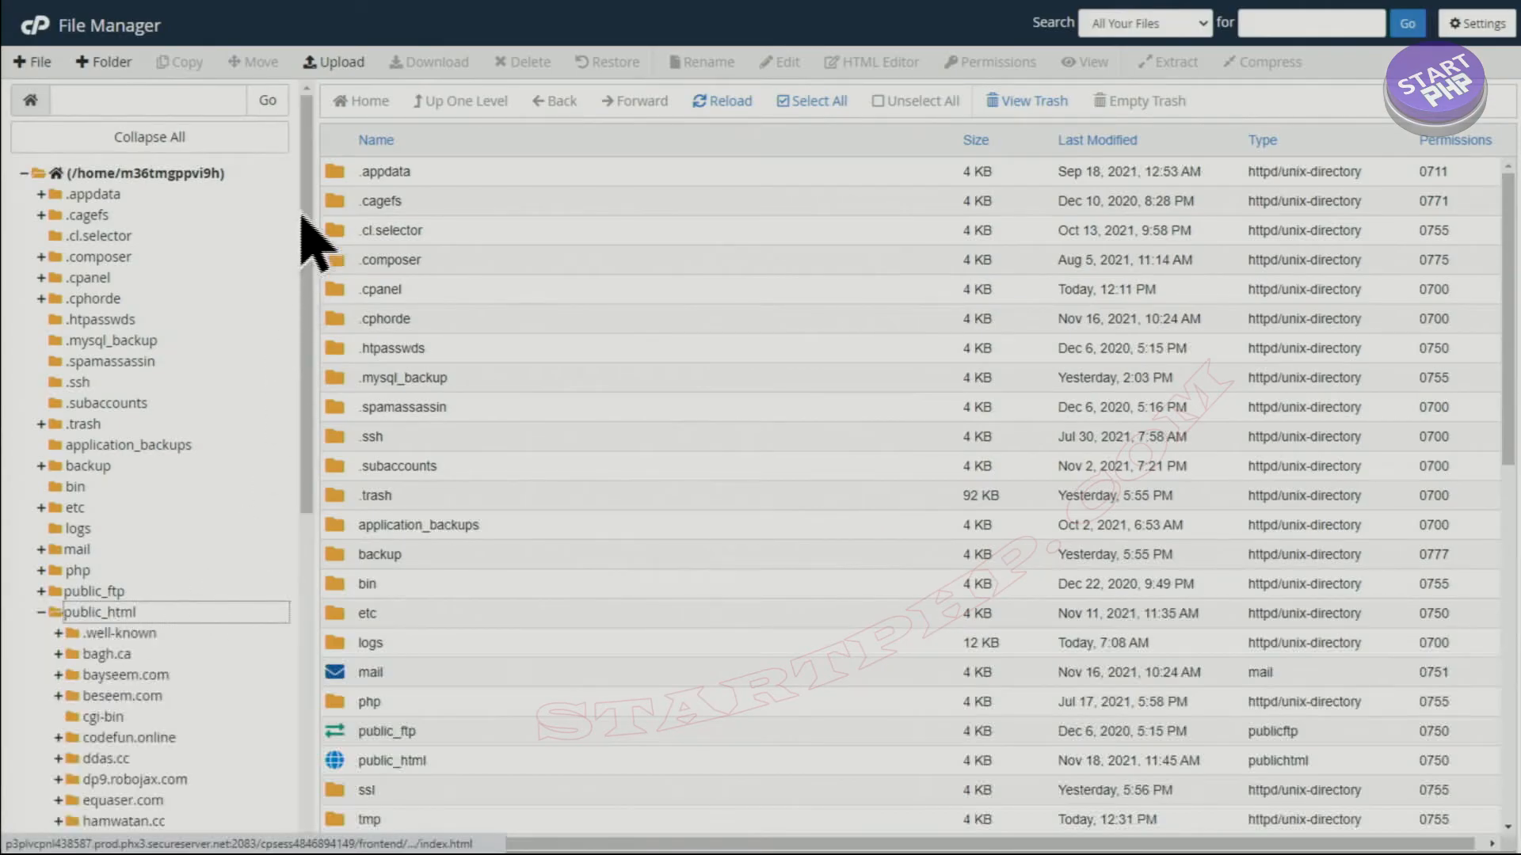
left_click_drag(306, 198, 301, 546)
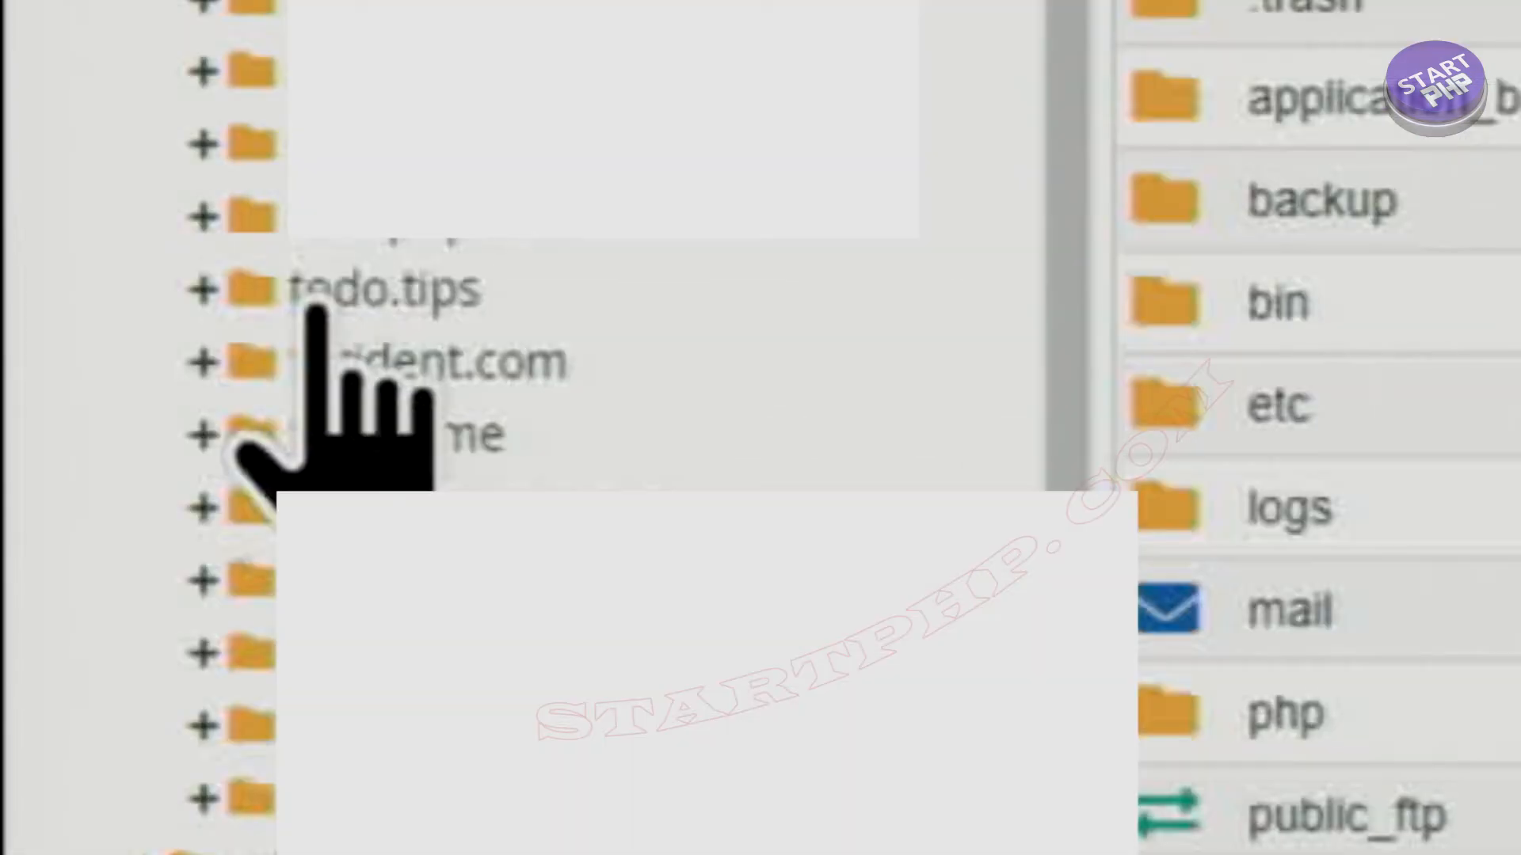
left_click(307, 293)
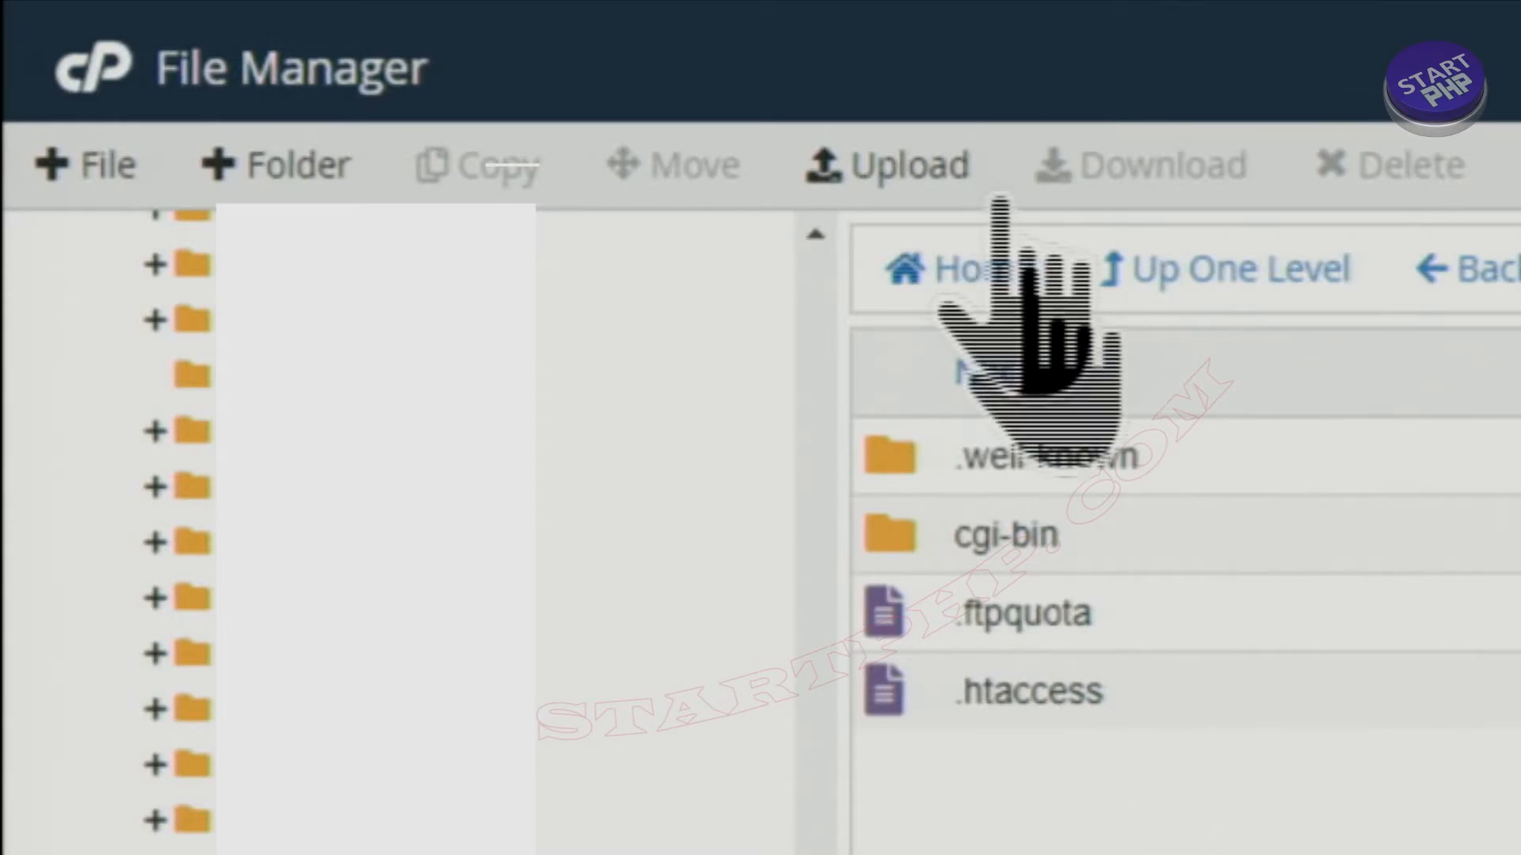
- Upload drupal-9.2.9.zip from the local tmp folder to public_html/todo.tips and return to that folder's listing
left_click(889, 167)
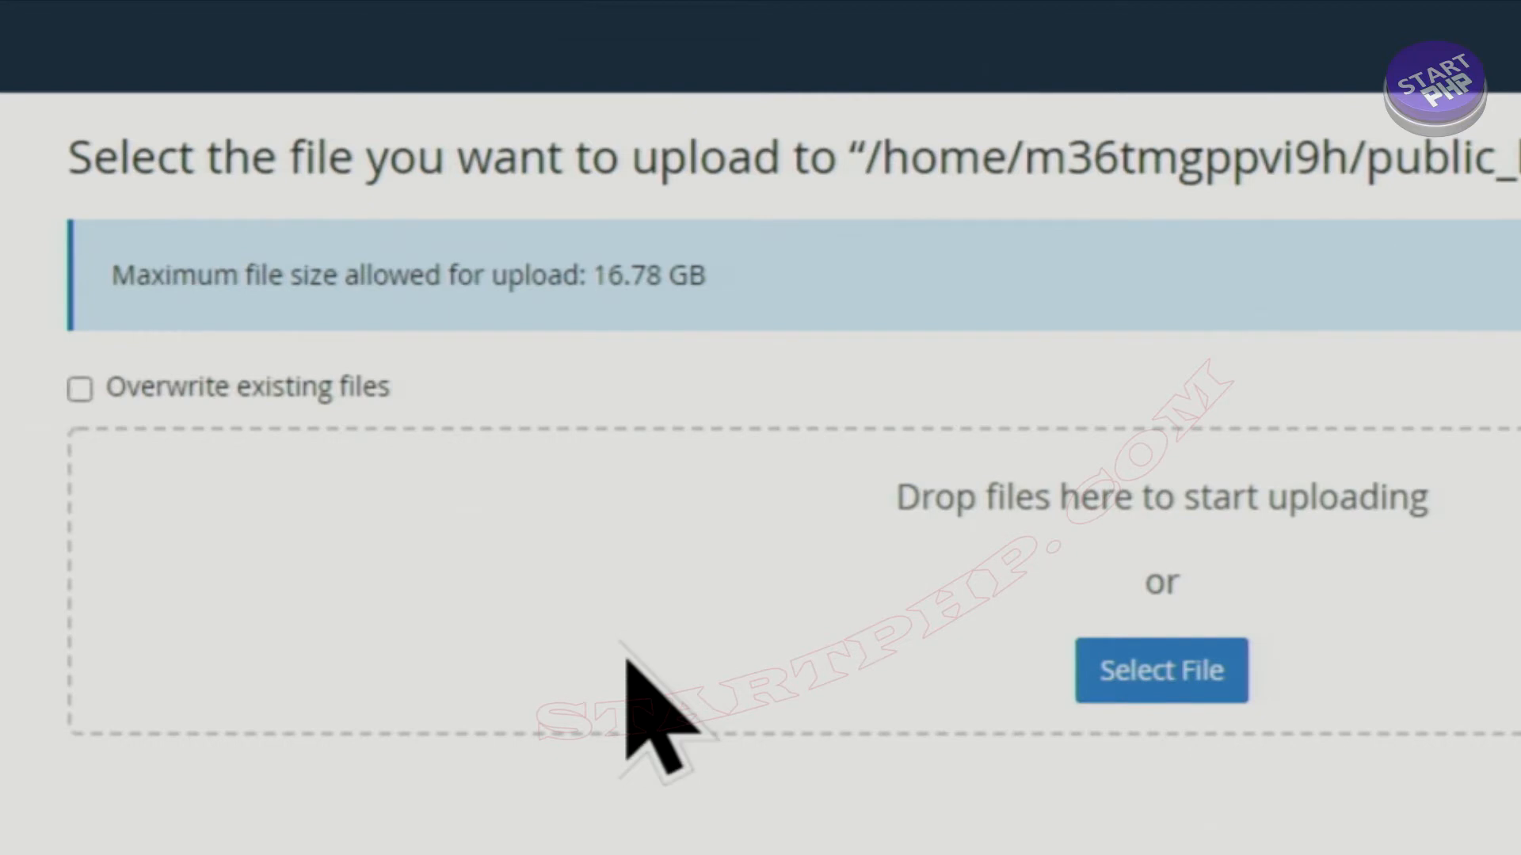
left_click(1158, 686)
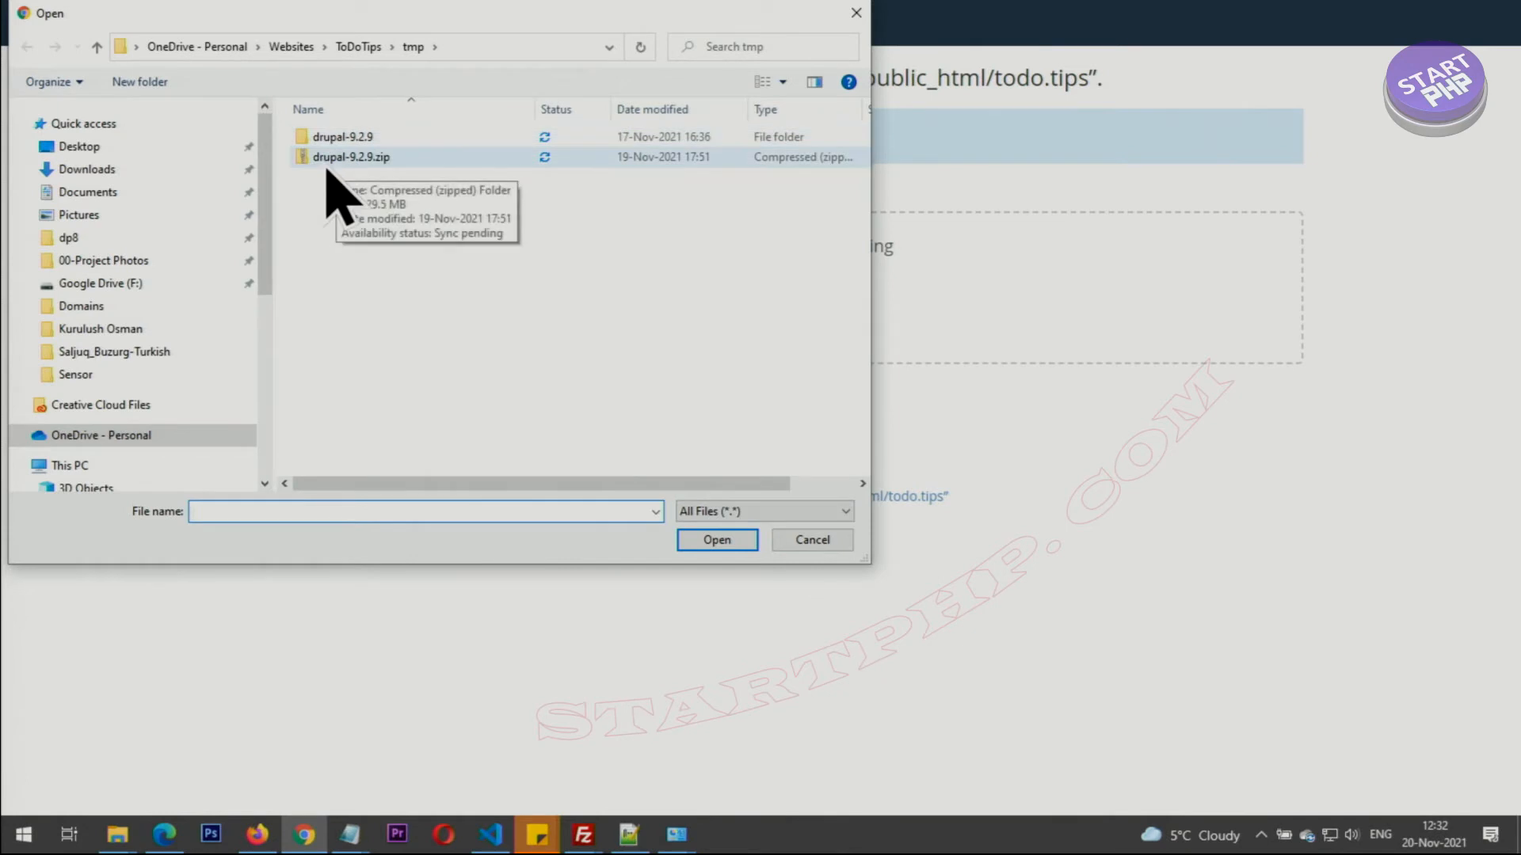
left_click(329, 165)
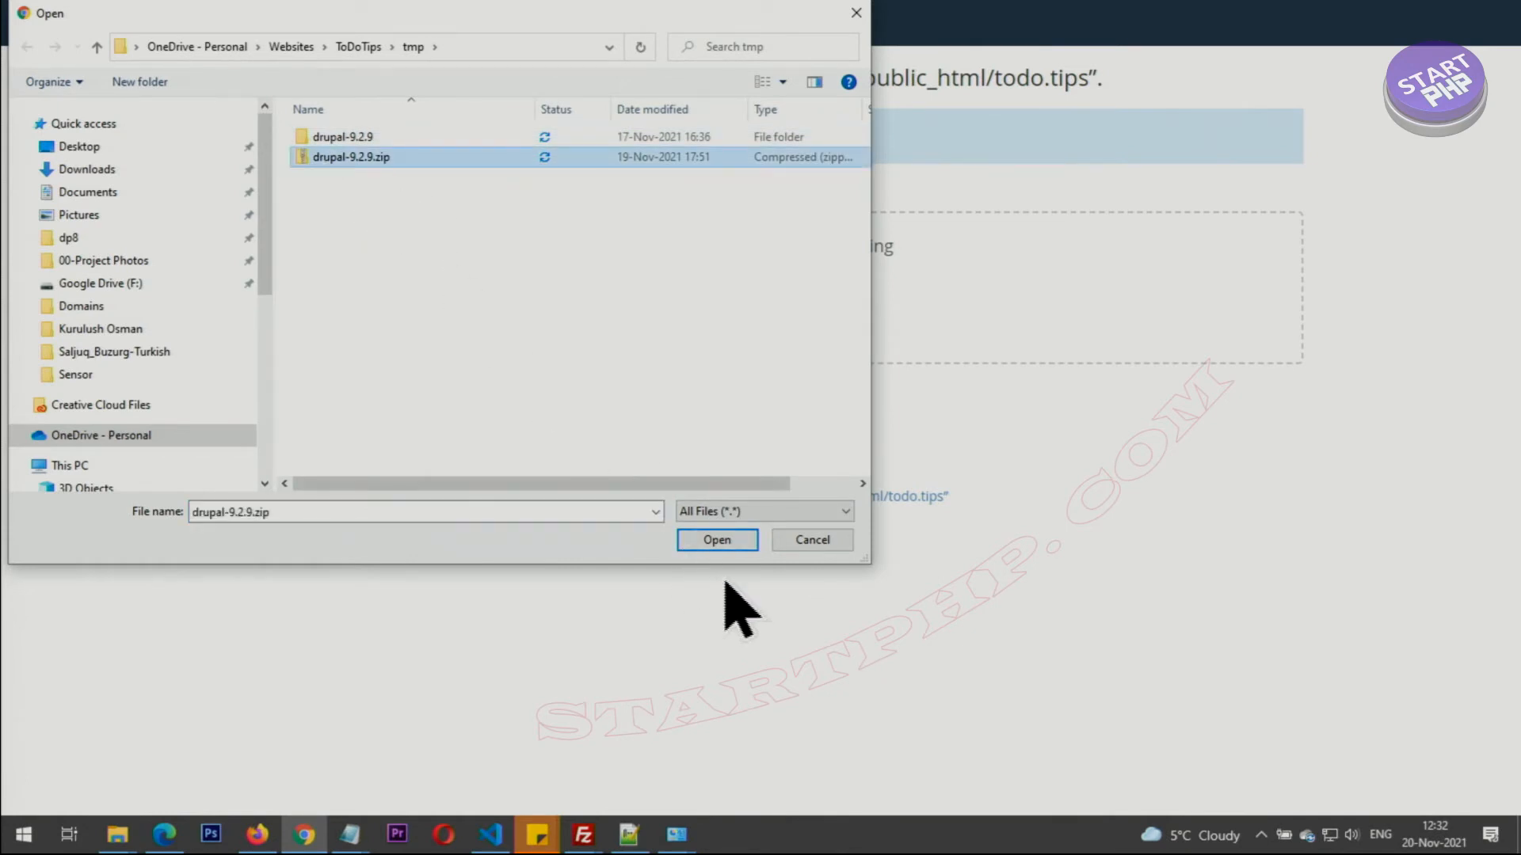
left_click(741, 546)
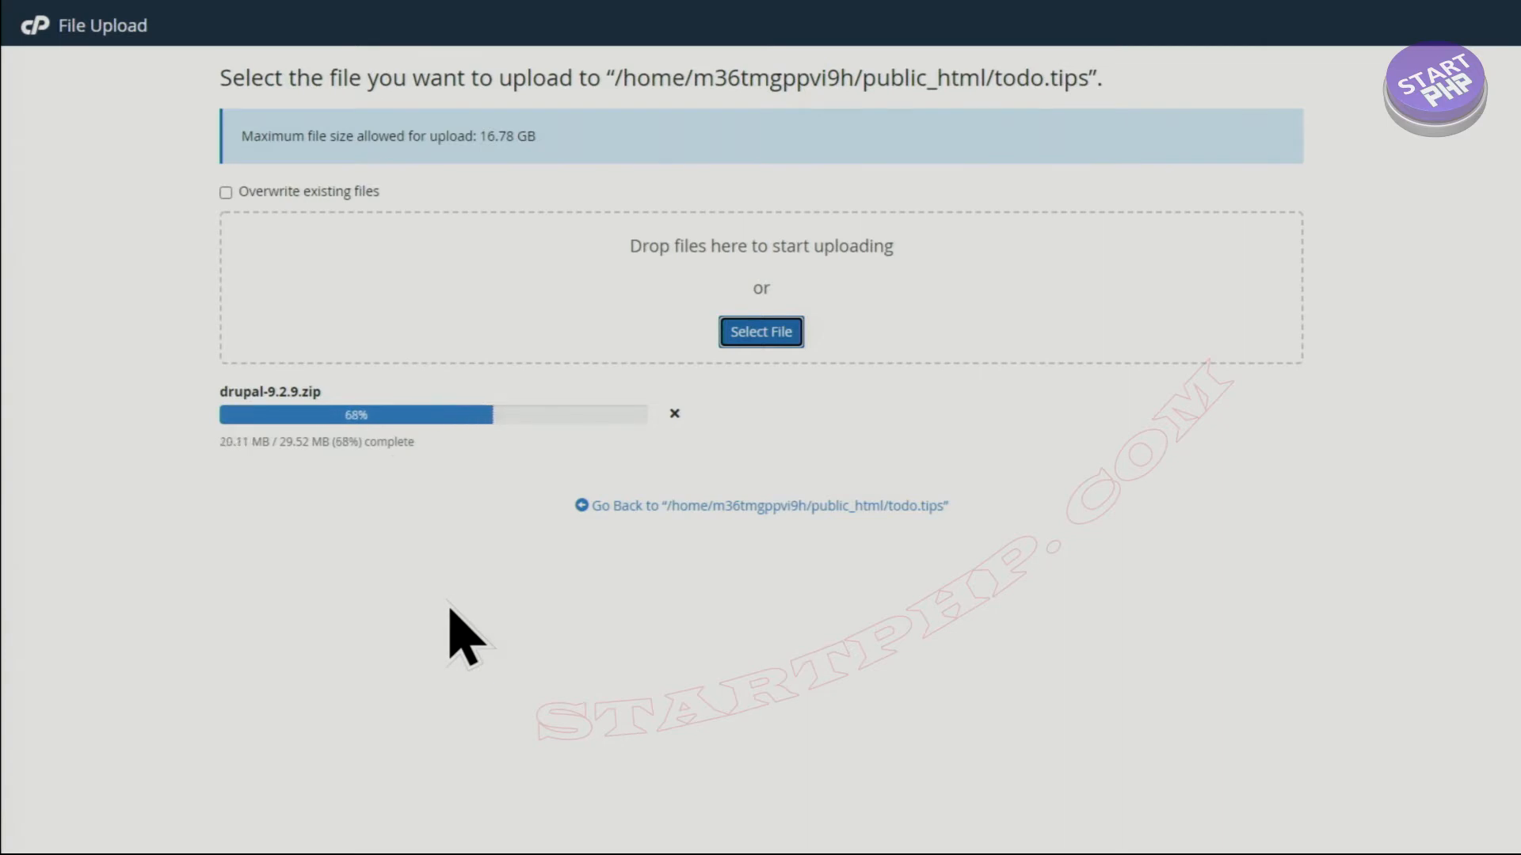
key("ctrl+plus")
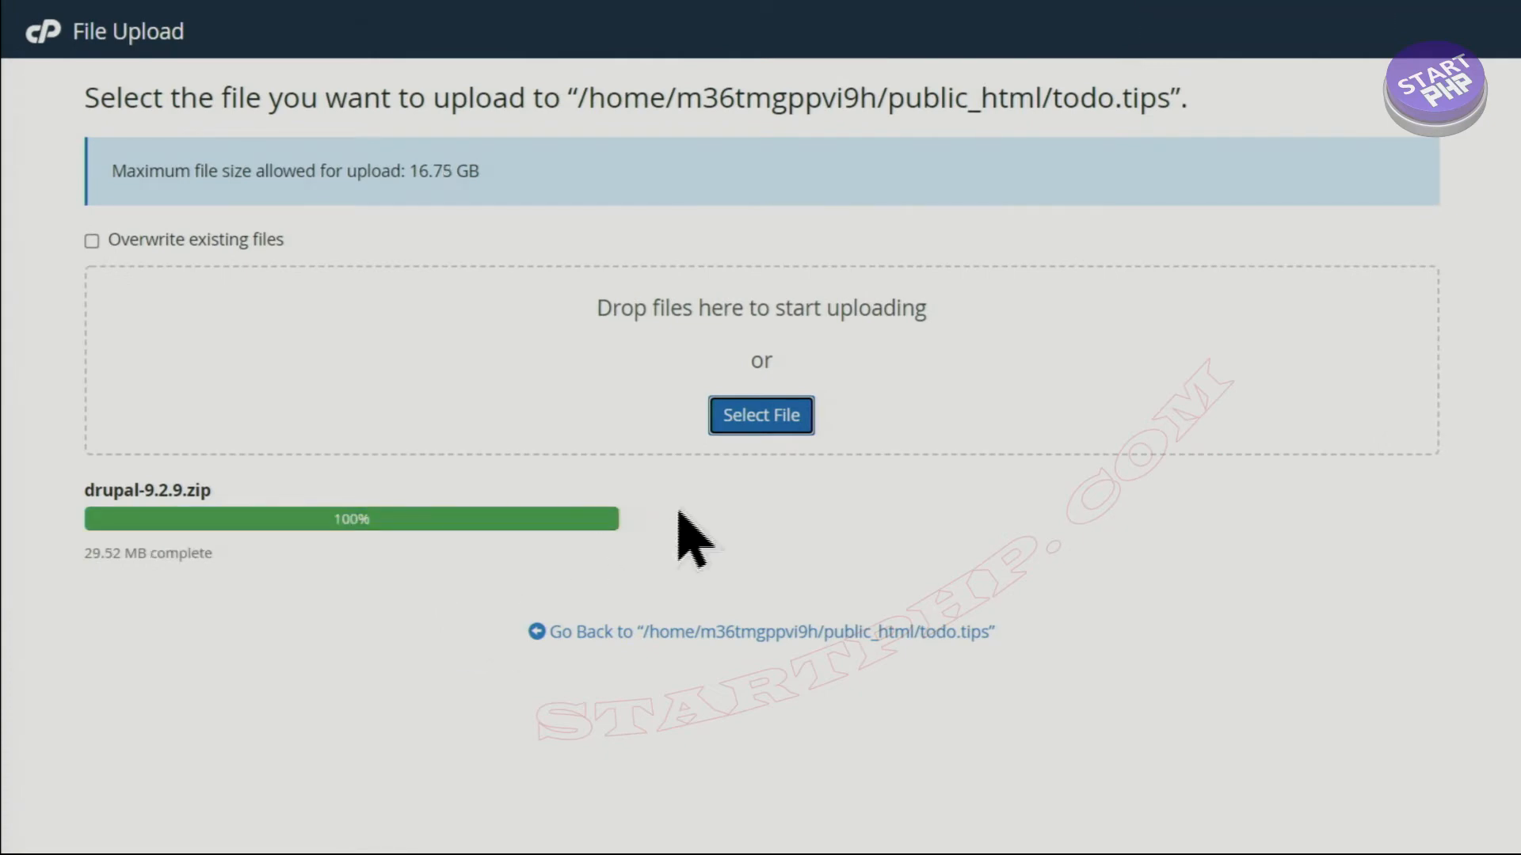
left_click(716, 634)
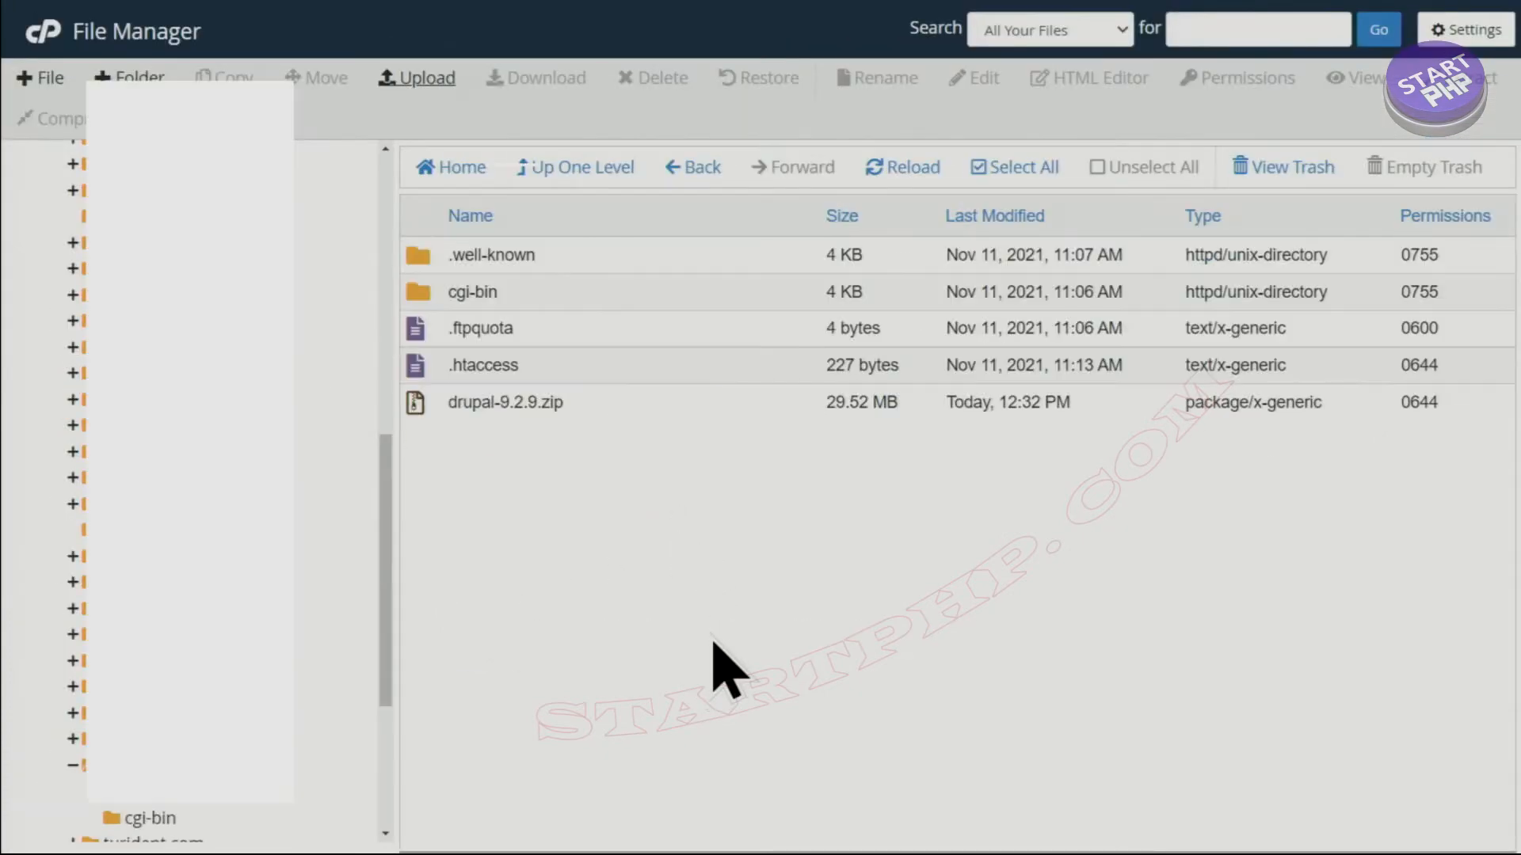
- Extract drupal-9.2.9.zip into /public_html/todo.tips, review the extraction results and close them
left_click(428, 413)
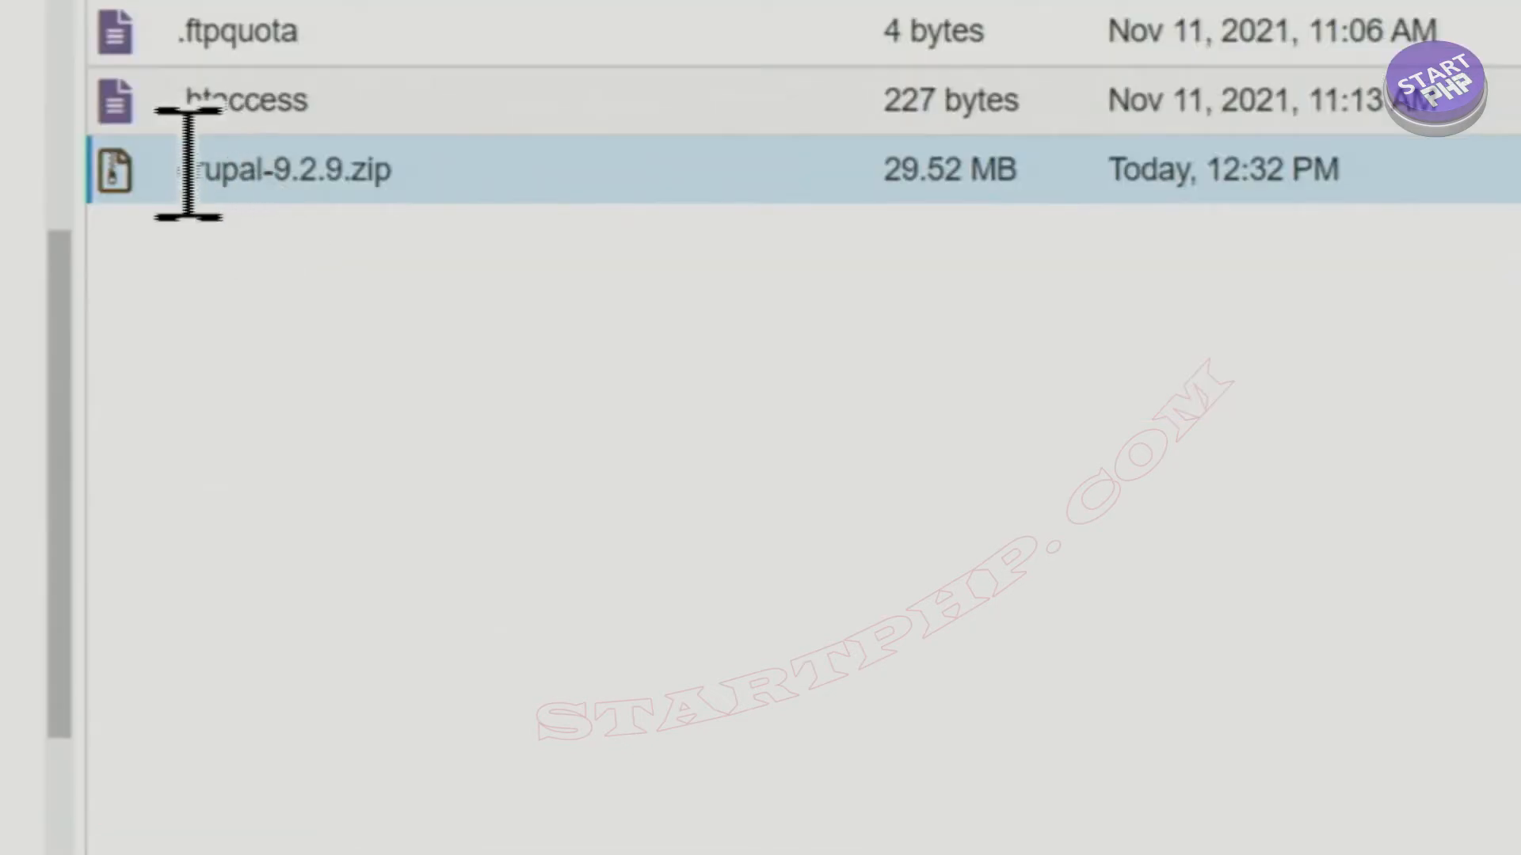
right_click(152, 179)
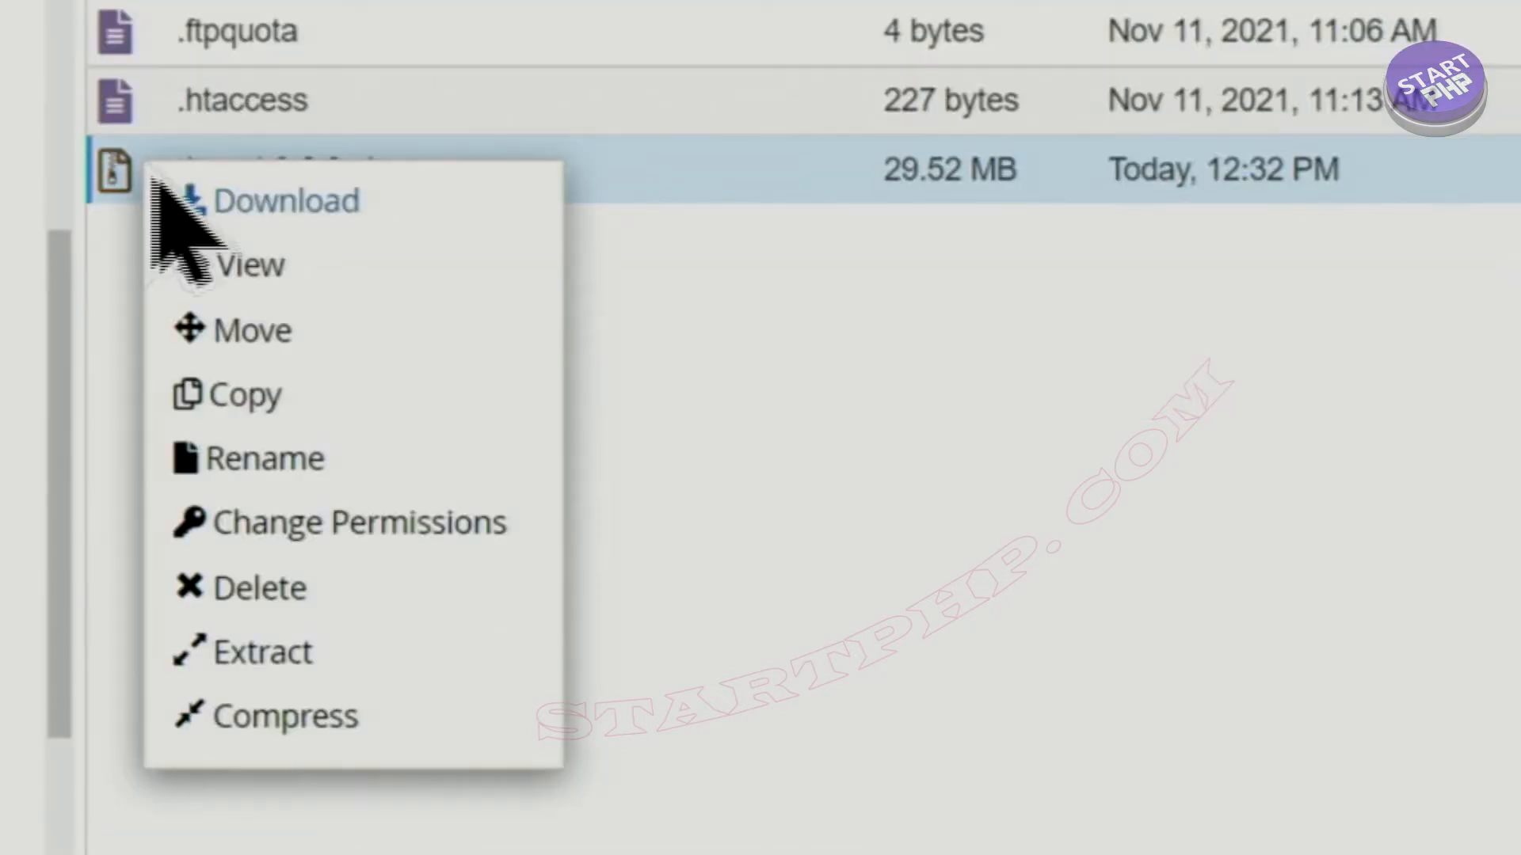
left_click(305, 653)
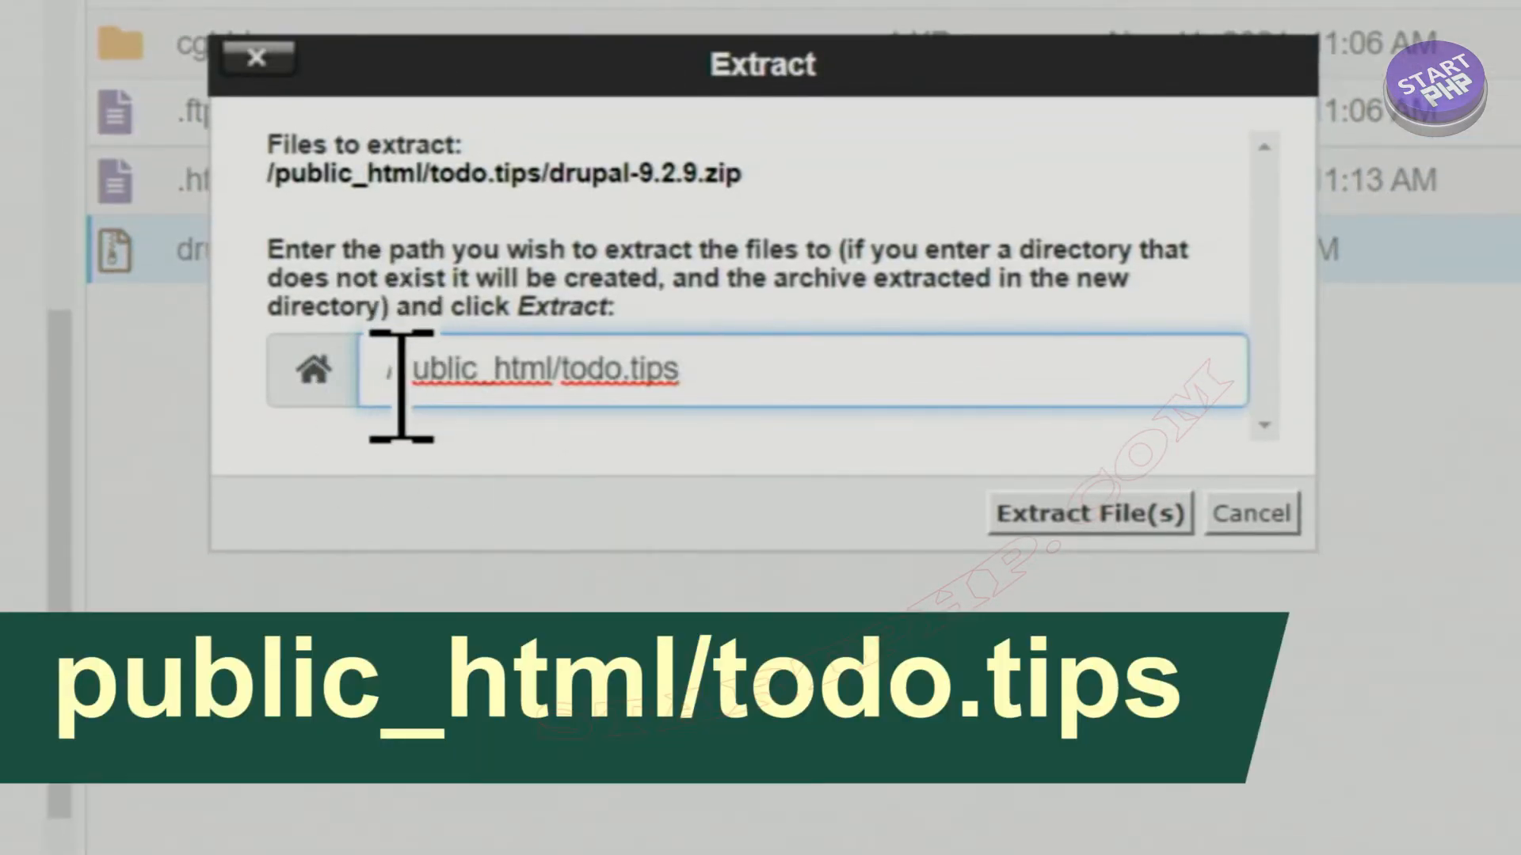
left_click_drag(400, 386, 498, 383)
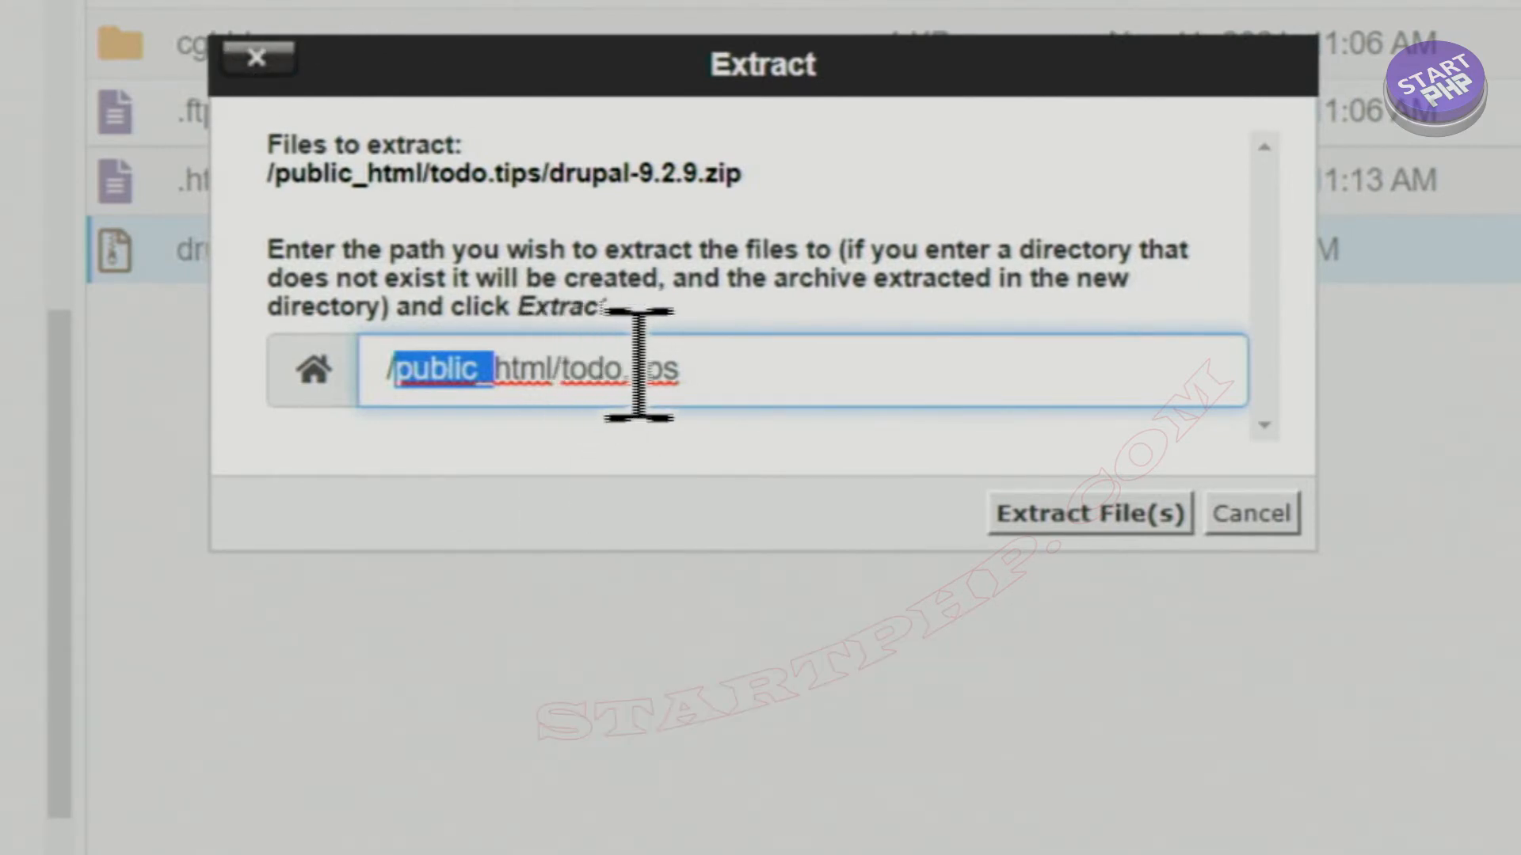
left_click(1052, 523)
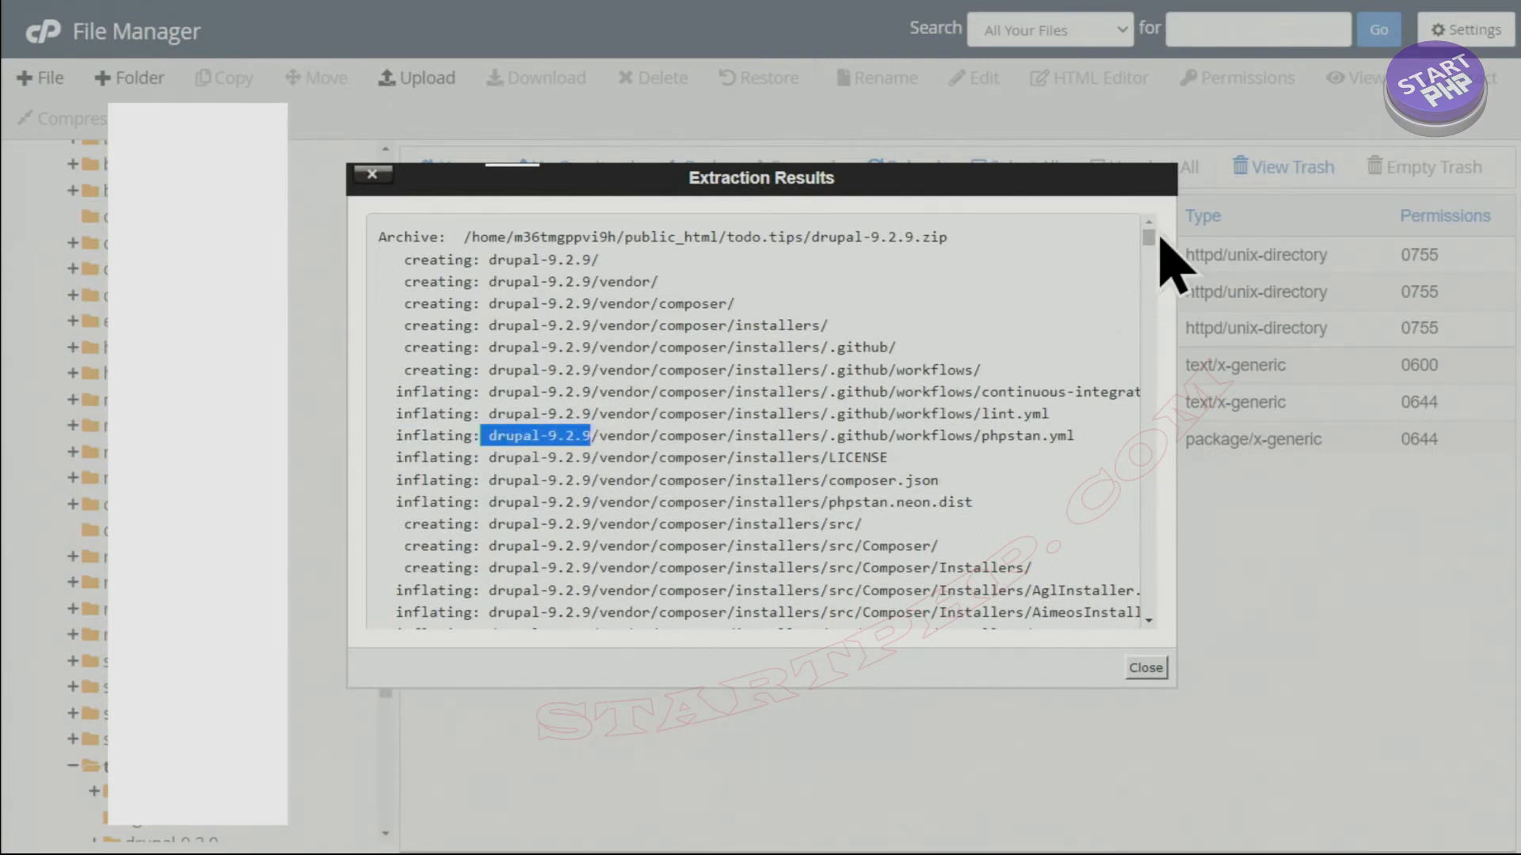
left_click_drag(1152, 252, 1164, 638)
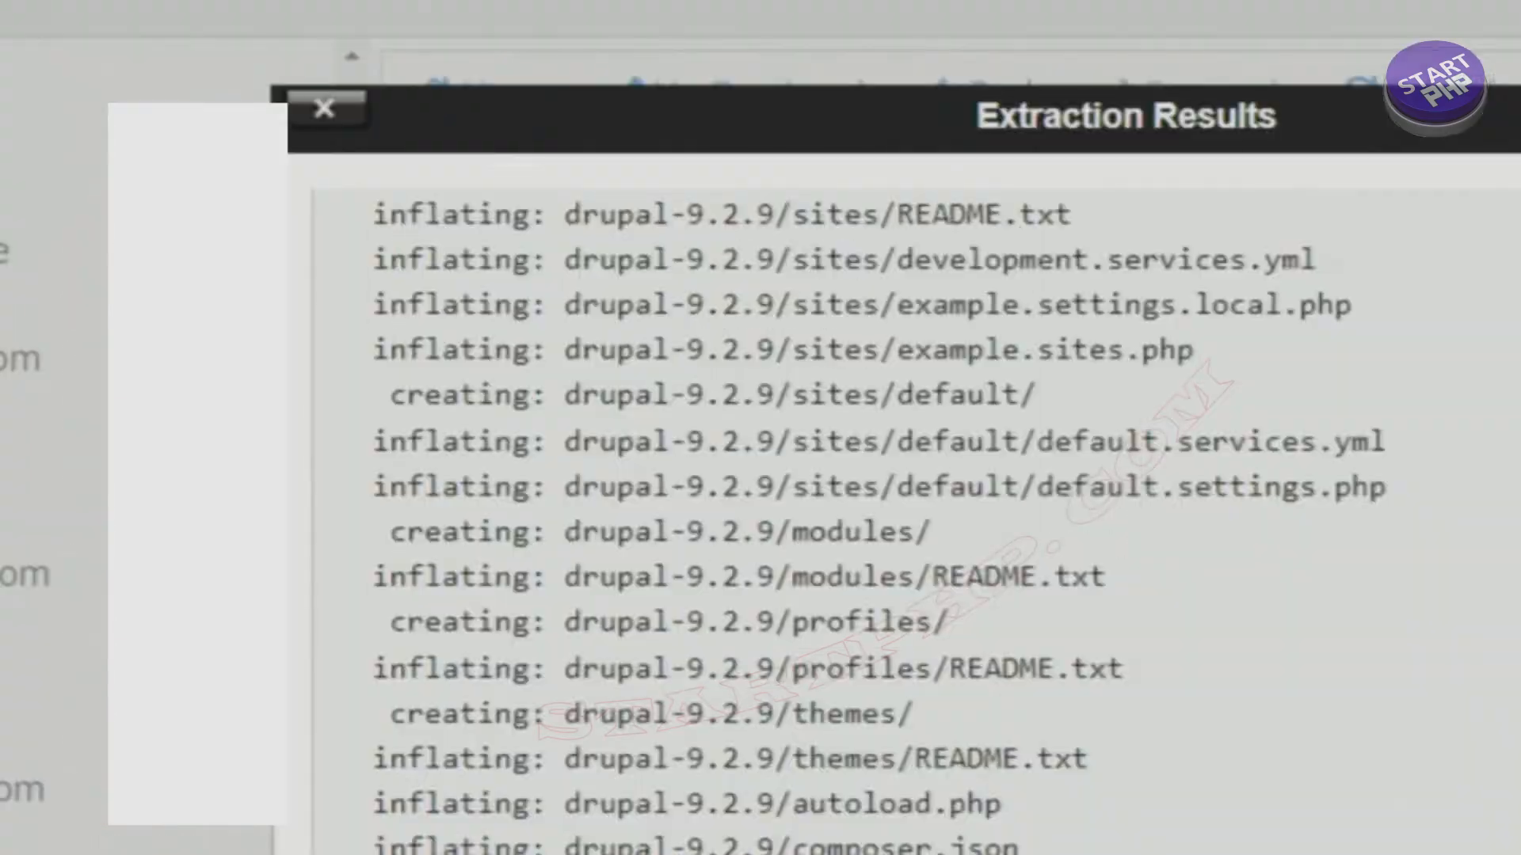
left_click(1146, 668)
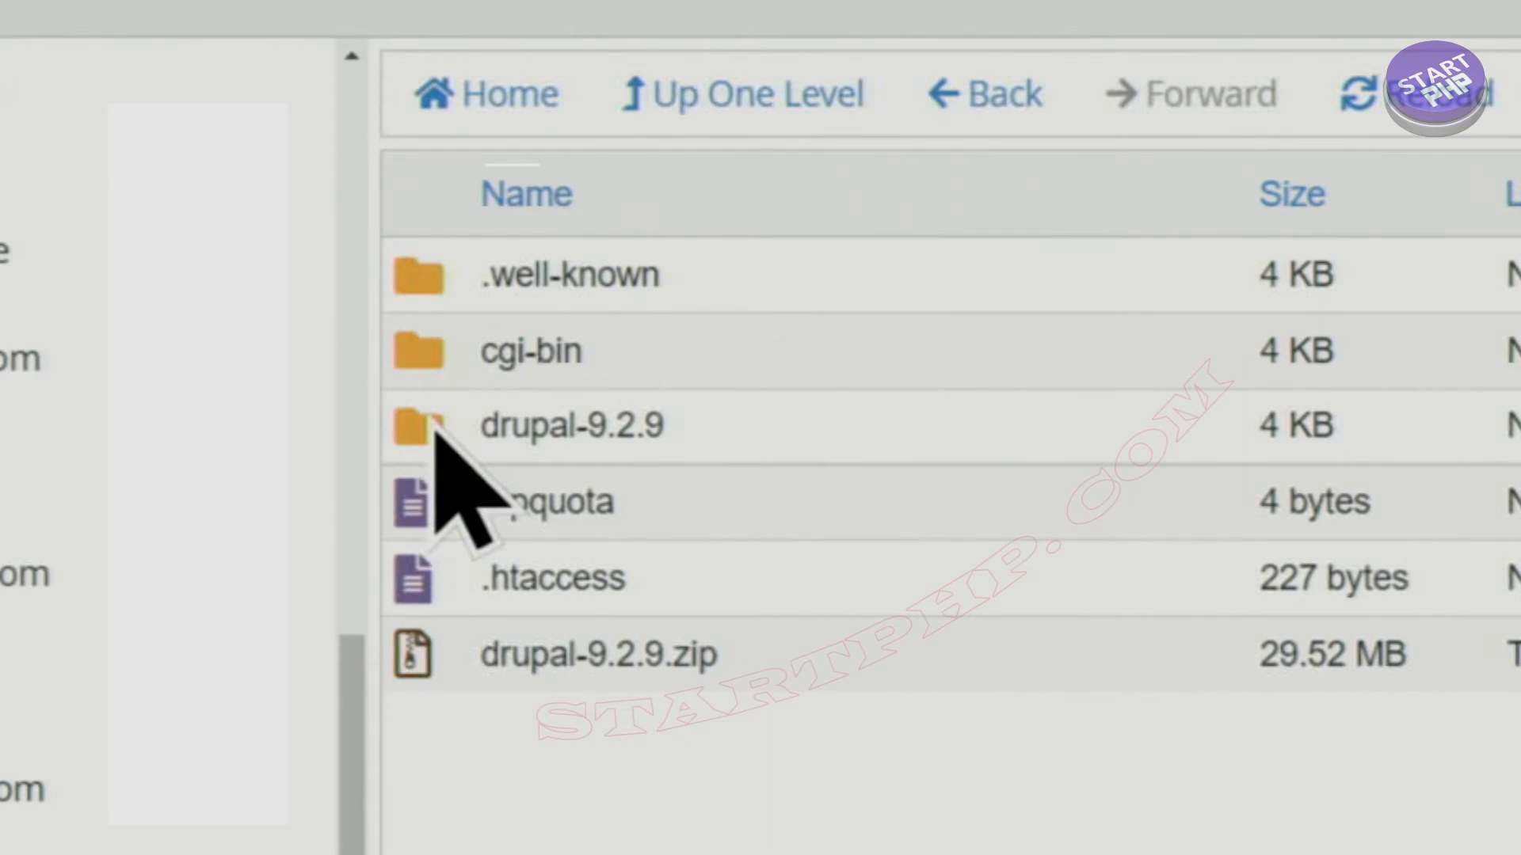
- Delete drupal-9.2.9.zip from todo.tips permanently, skipping the trash
left_click(468, 674)
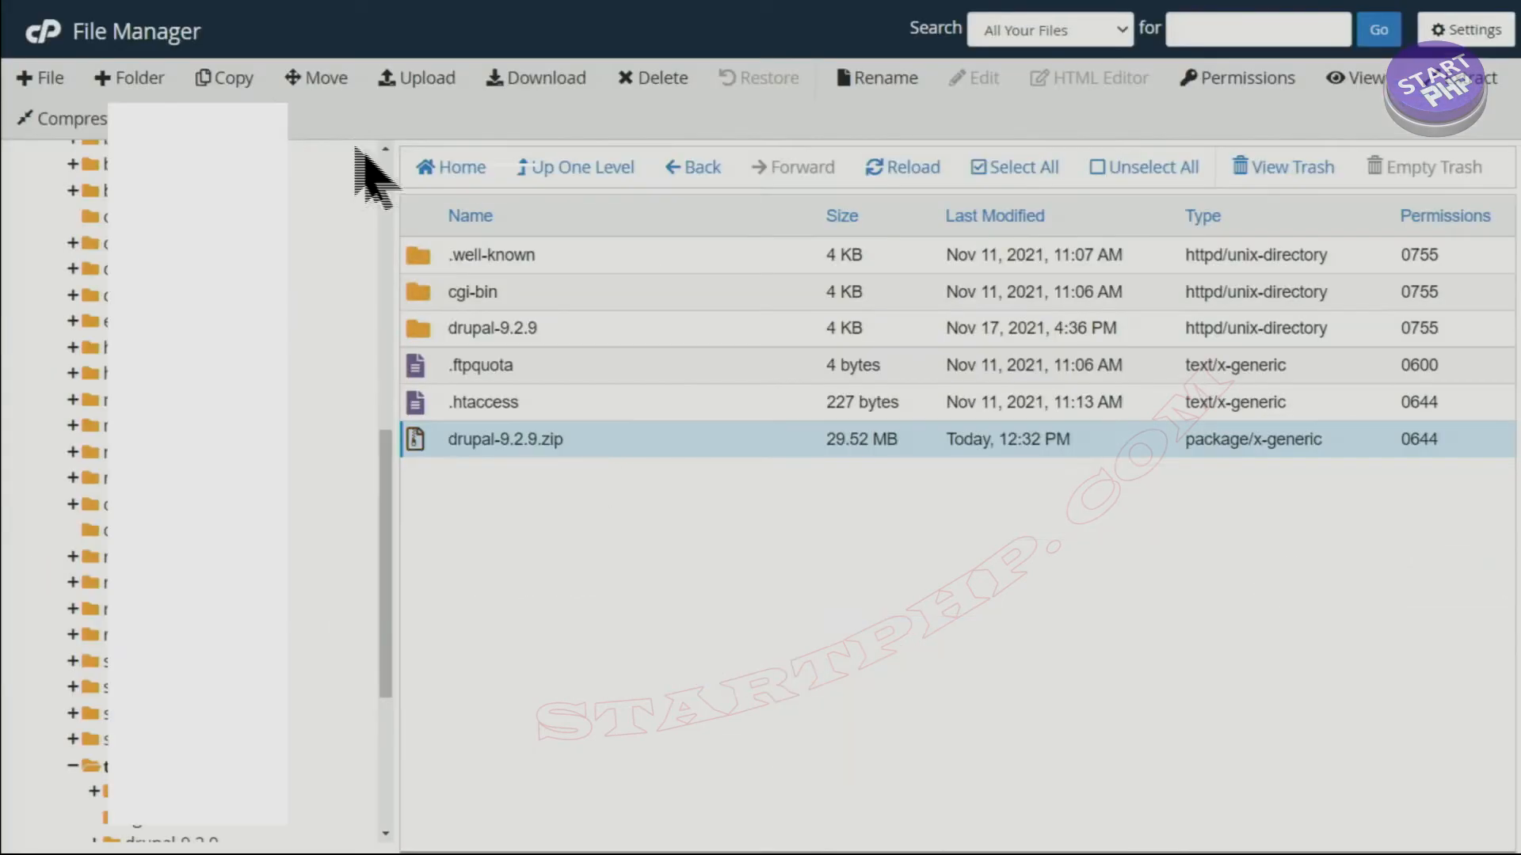
left_click(657, 79)
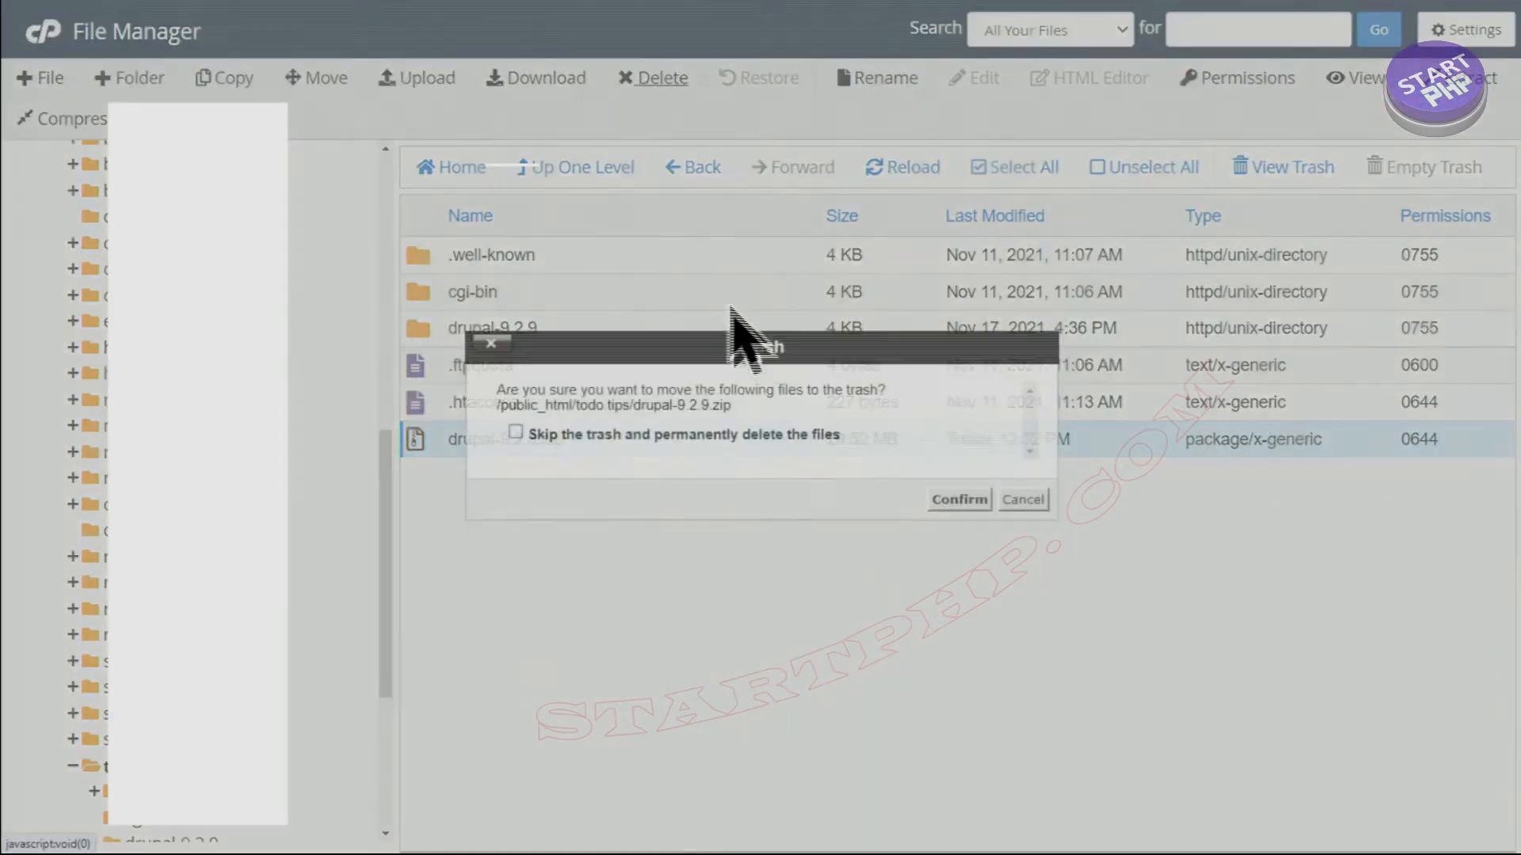
left_click(801, 435)
left_click(959, 499)
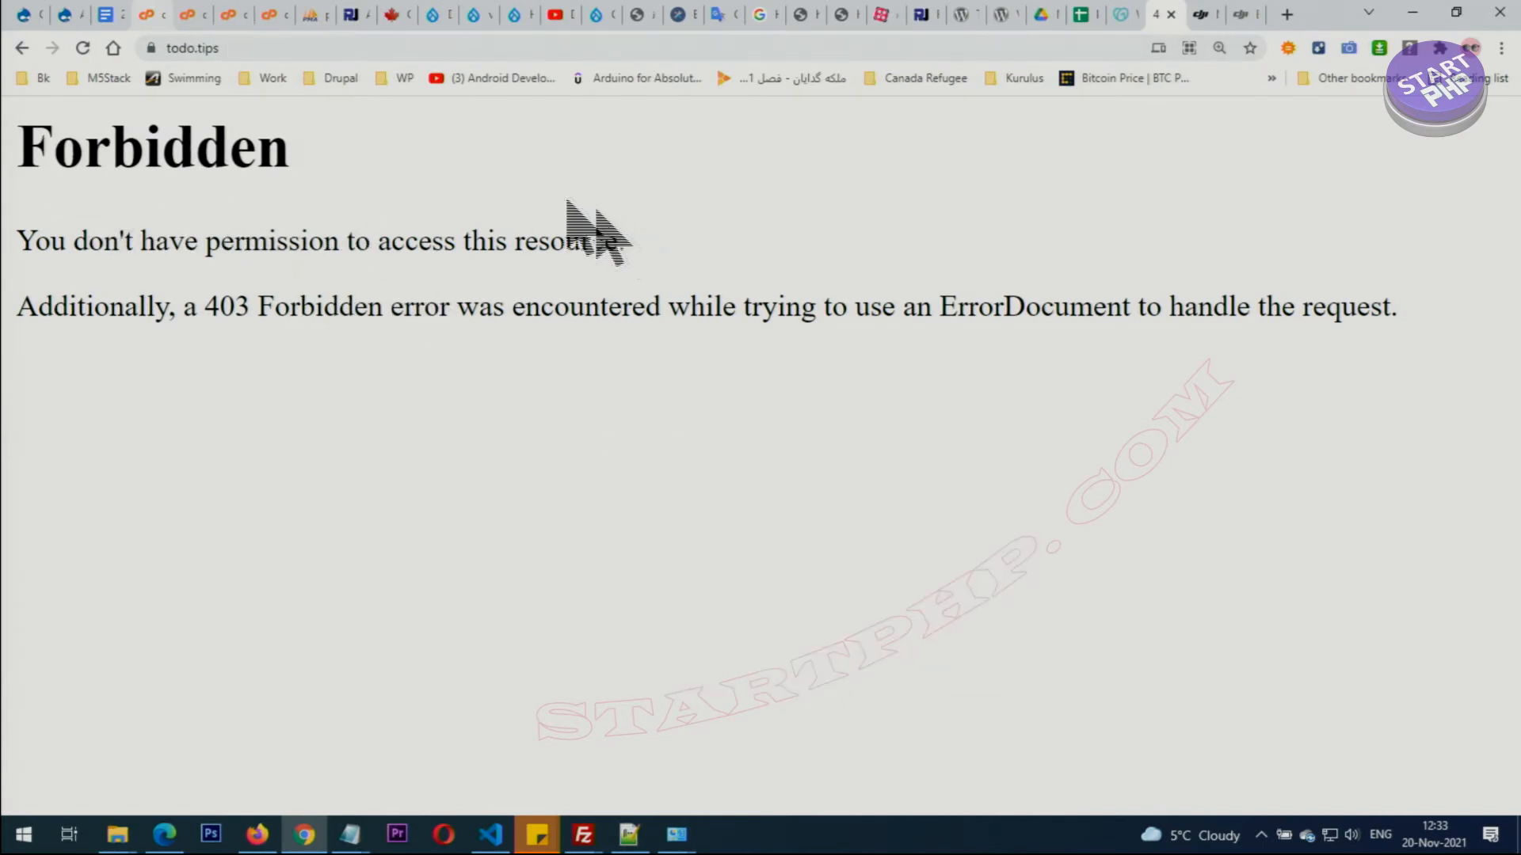
- Return to the cPanel File Manager in full screen and move all contents of the drupal-9.2.9 folder into the parent todo.tips folder
left_click(190, 27)
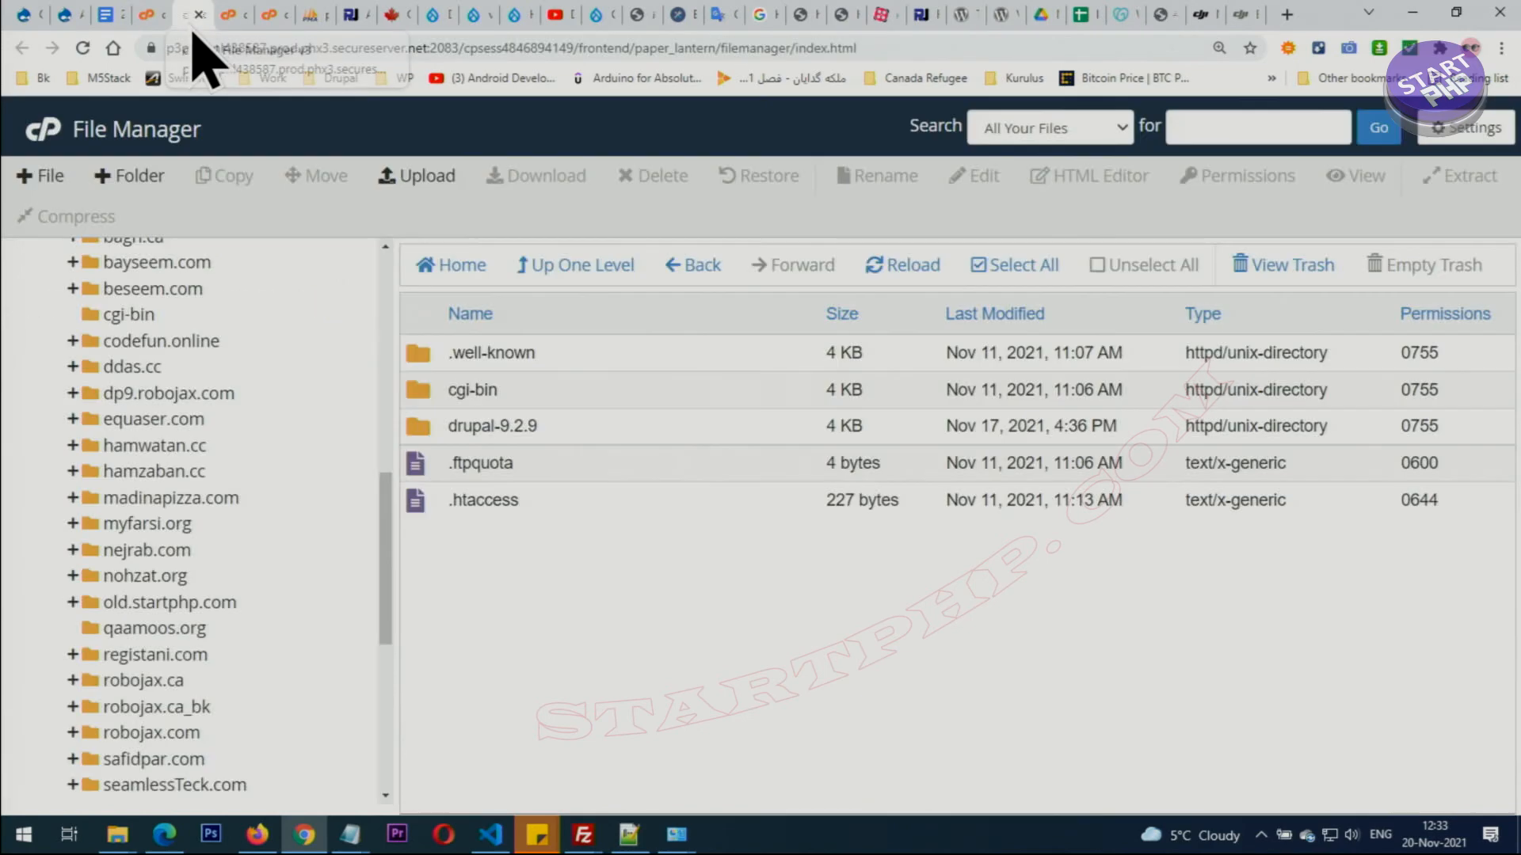
key("F11")
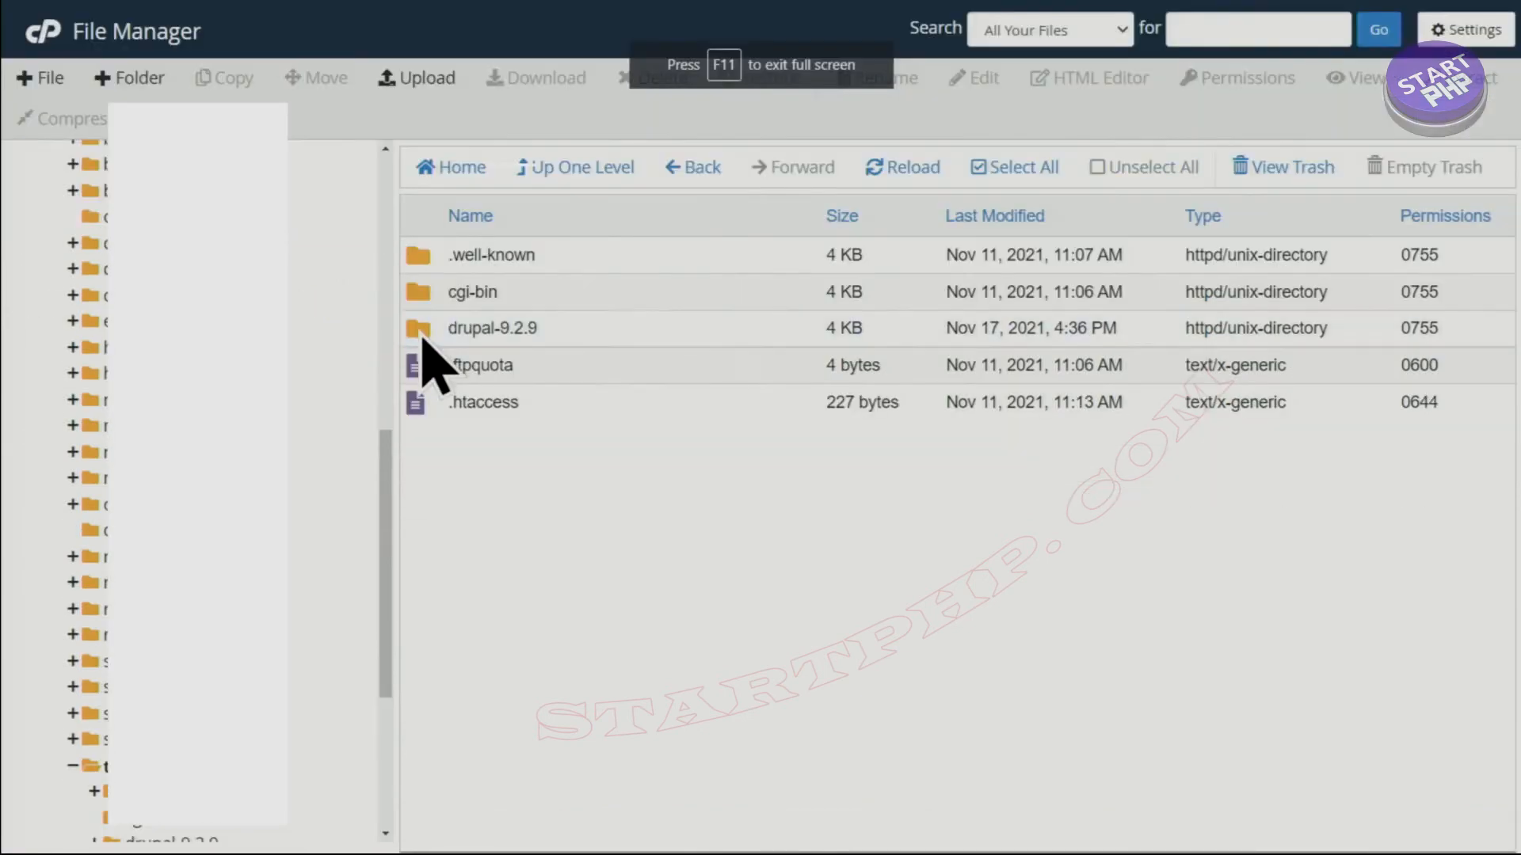
double_click(422, 333)
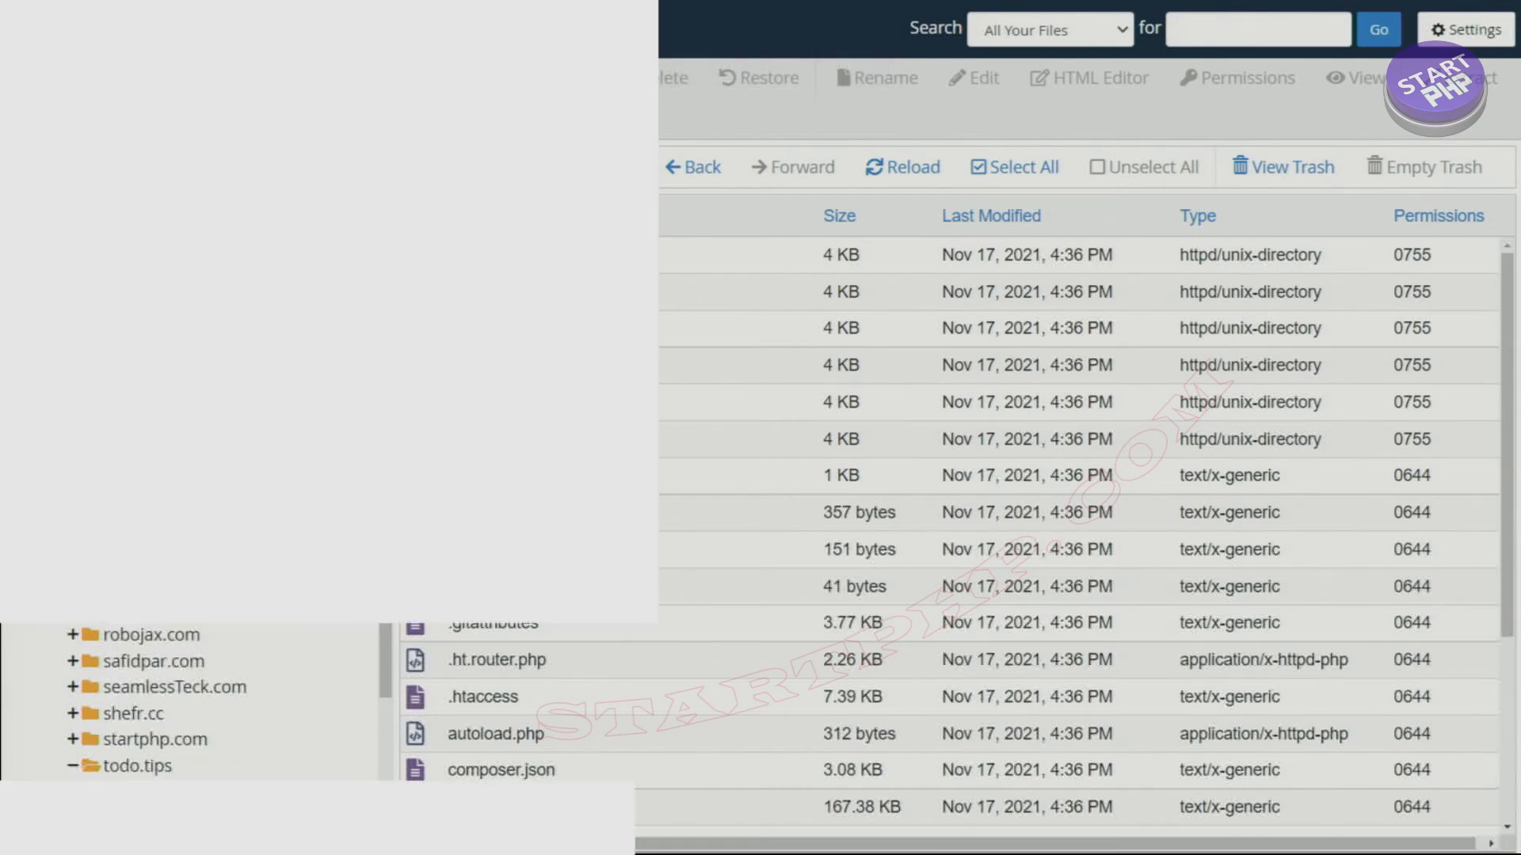
scroll(198, 689, "down", 3)
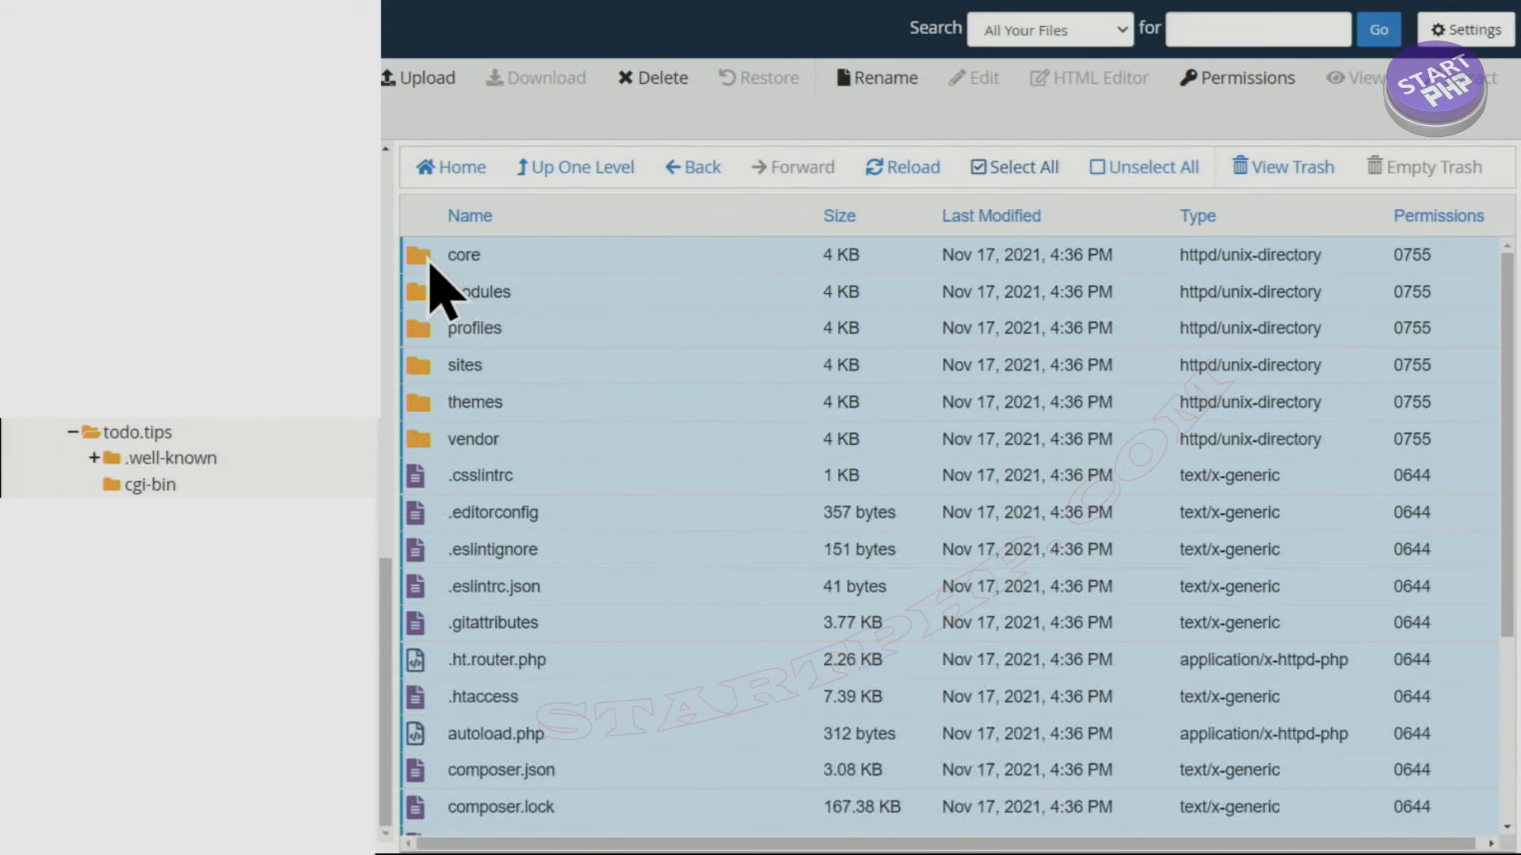
left_click_drag(428, 266, 138, 443)
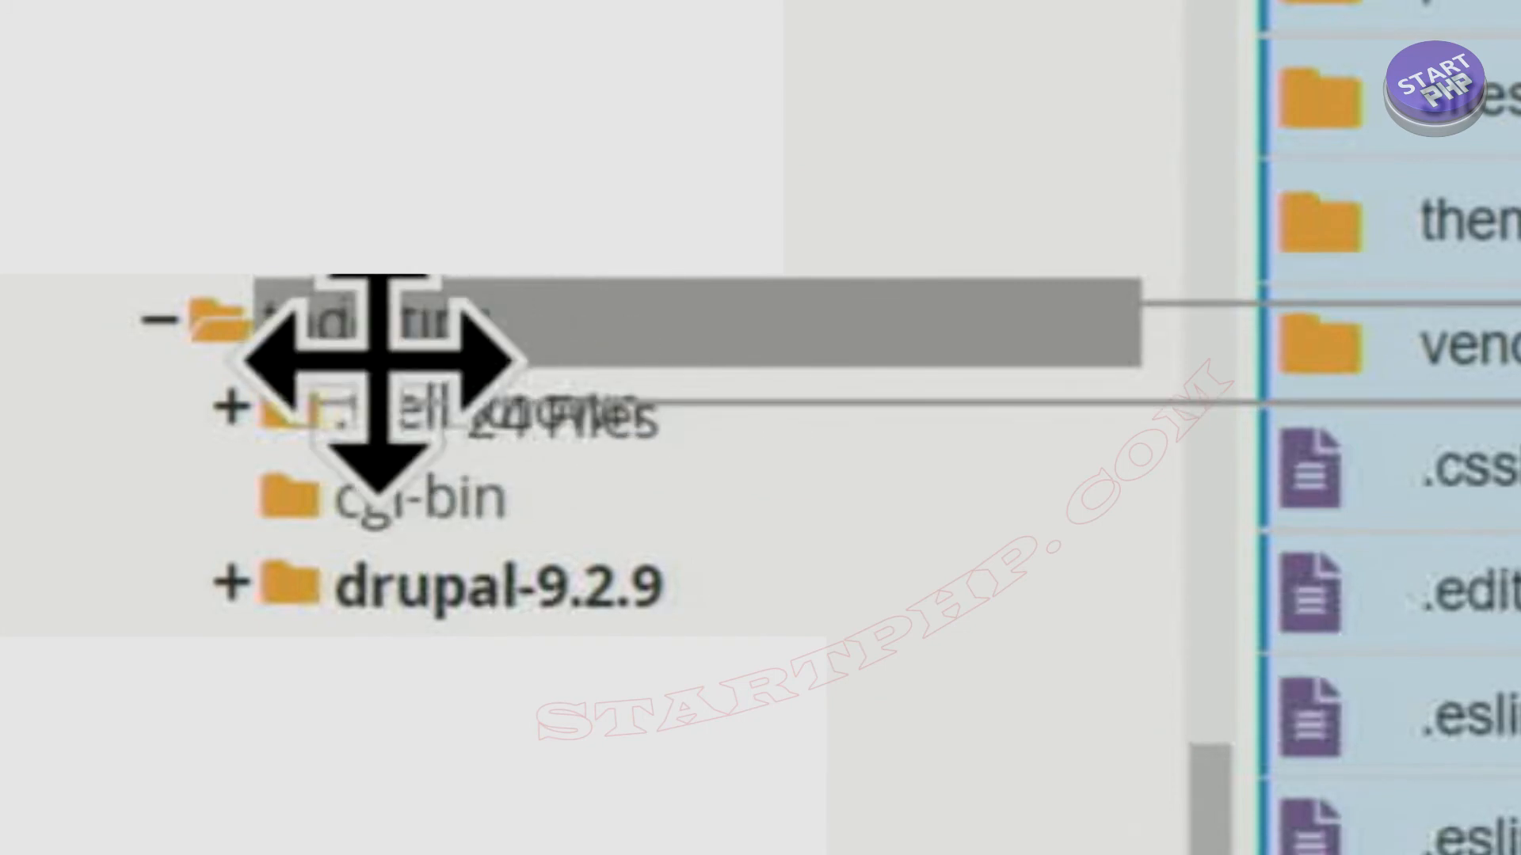
left_click_drag(379, 361, 384, 366)
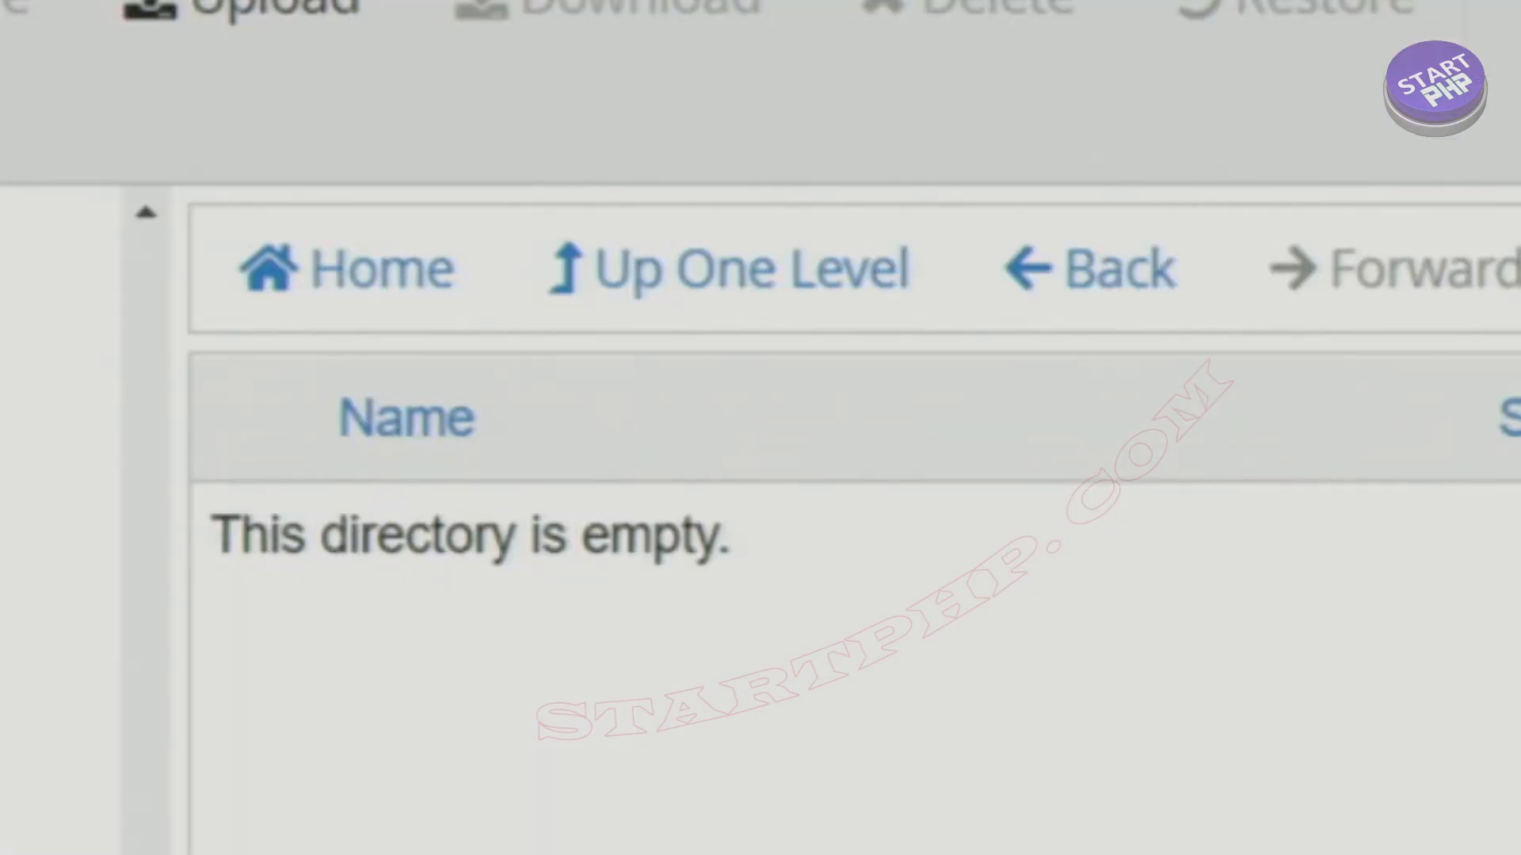
- Go up to the todo.tips folder, move the drupal-9.2.9 folder to the trash and look through the remaining files
left_click(665, 277)
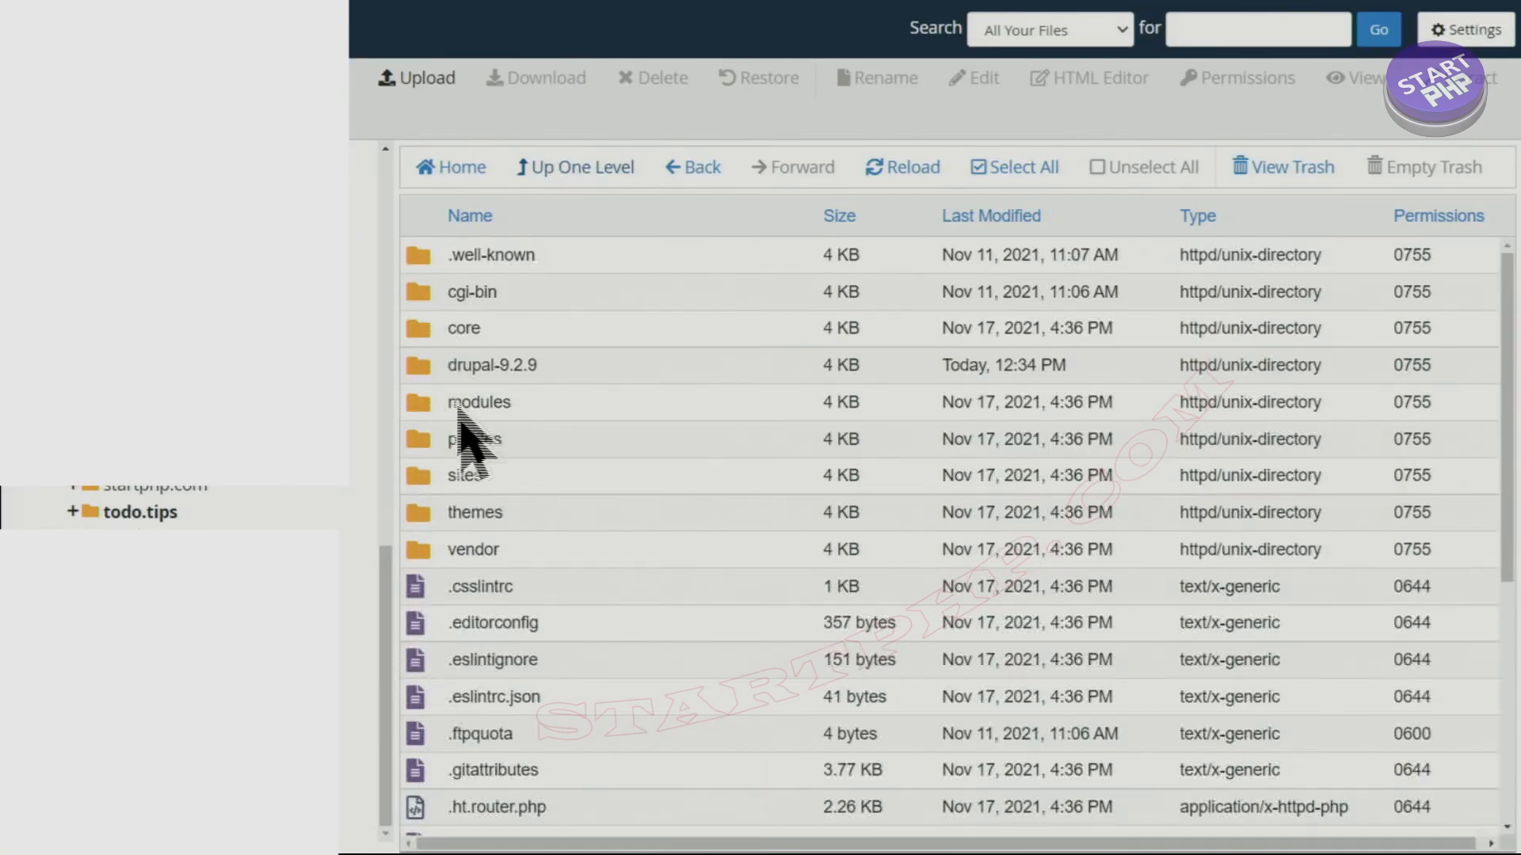
left_click(427, 373)
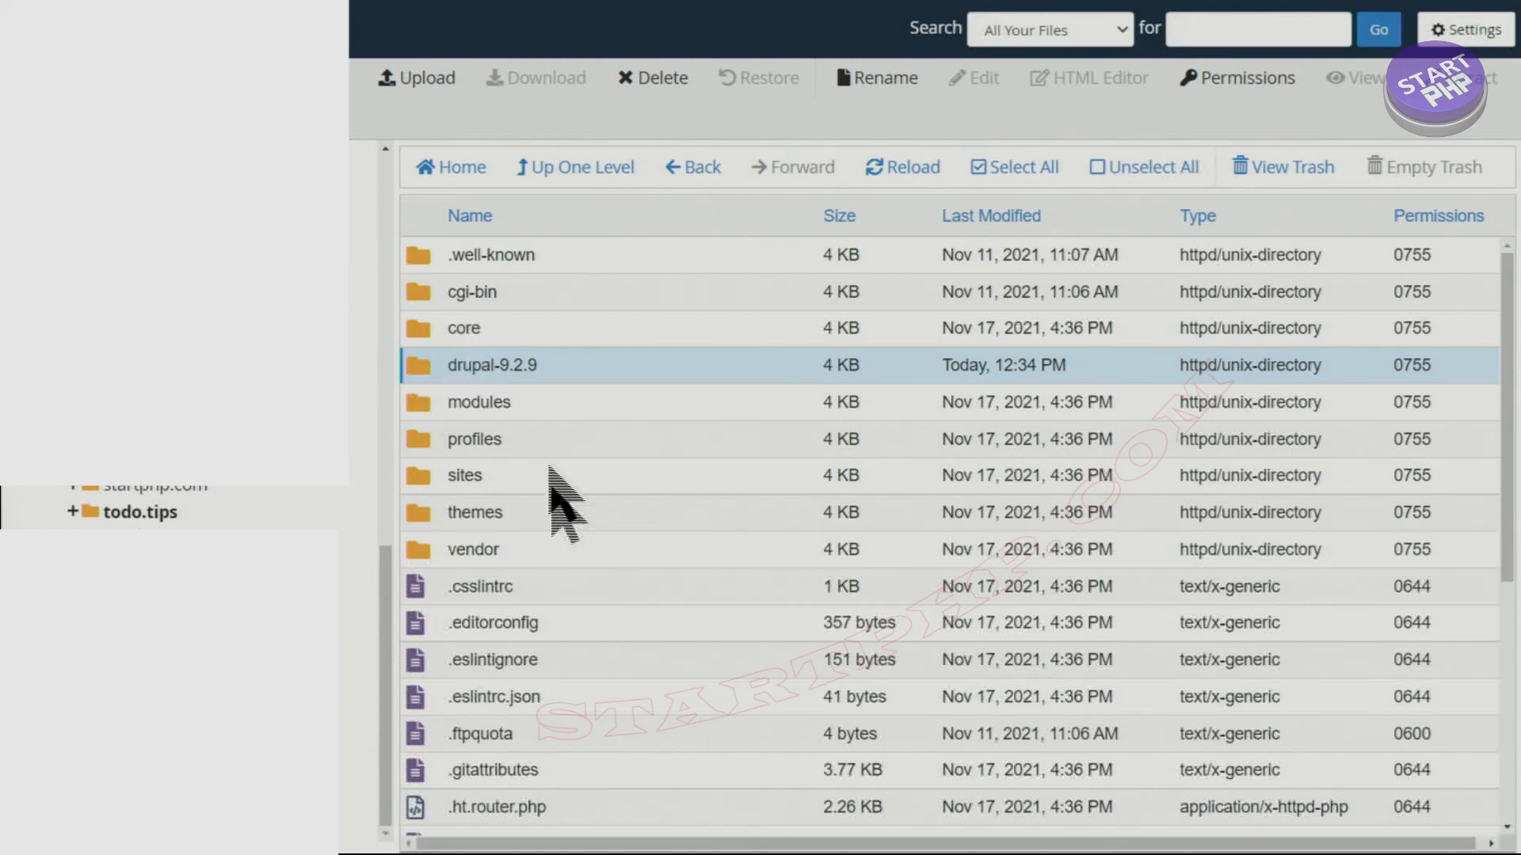
left_click(648, 79)
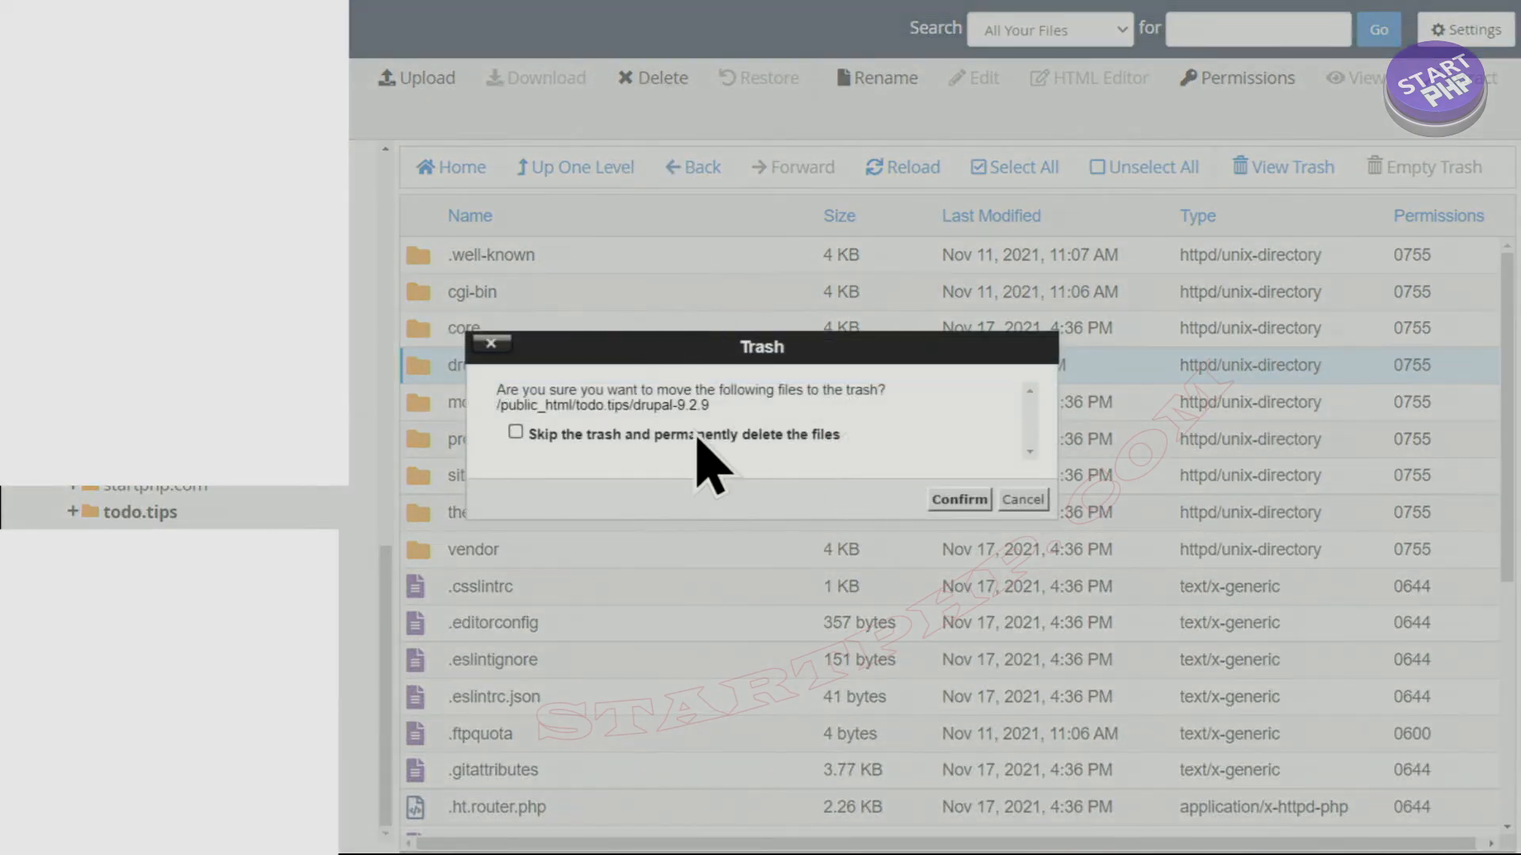
left_click(954, 501)
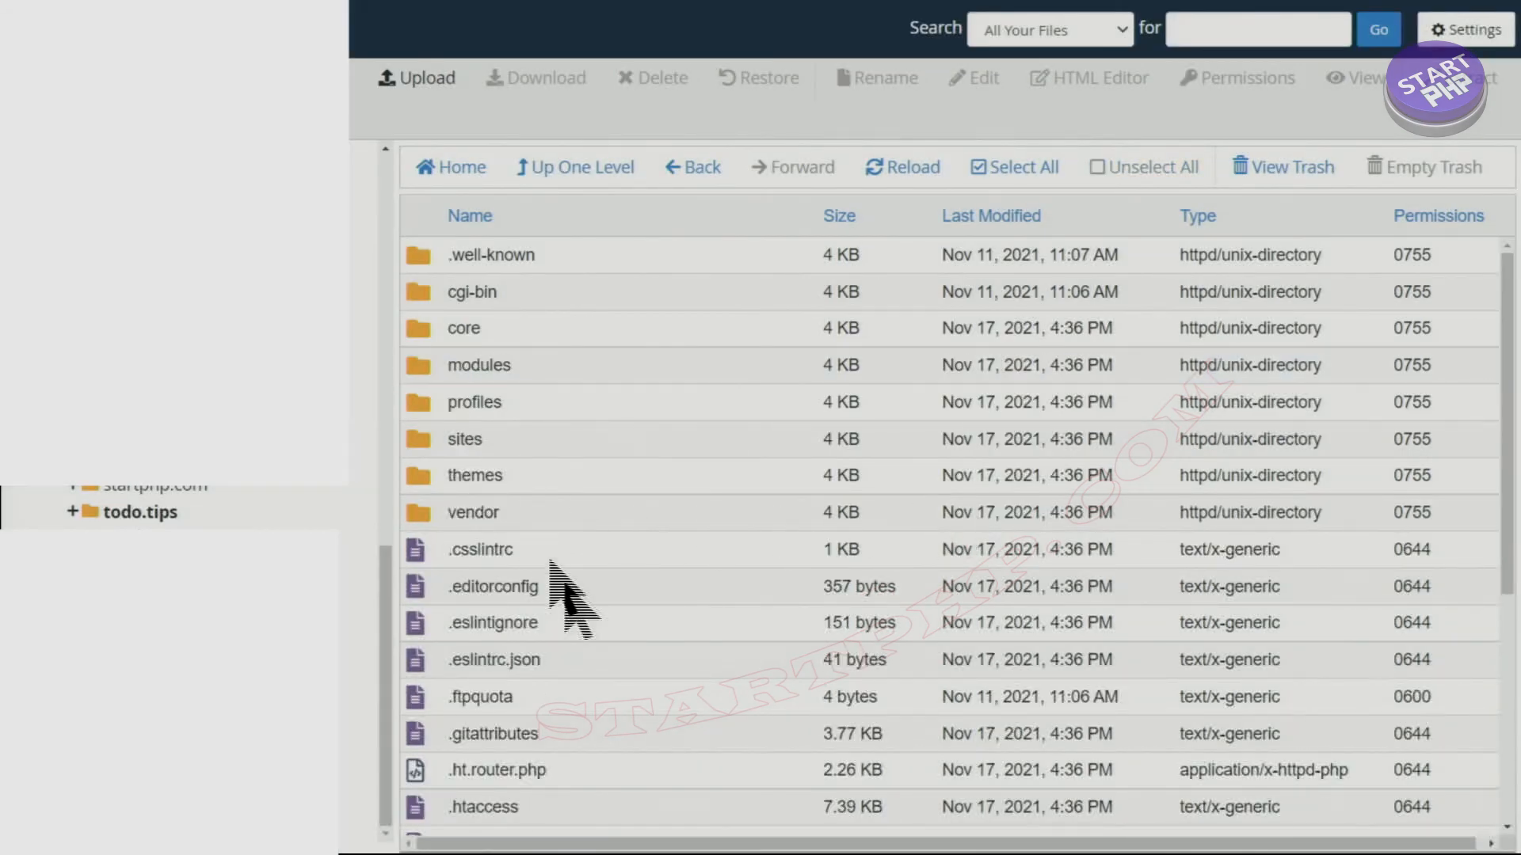
scroll(539, 547, "down", 2)
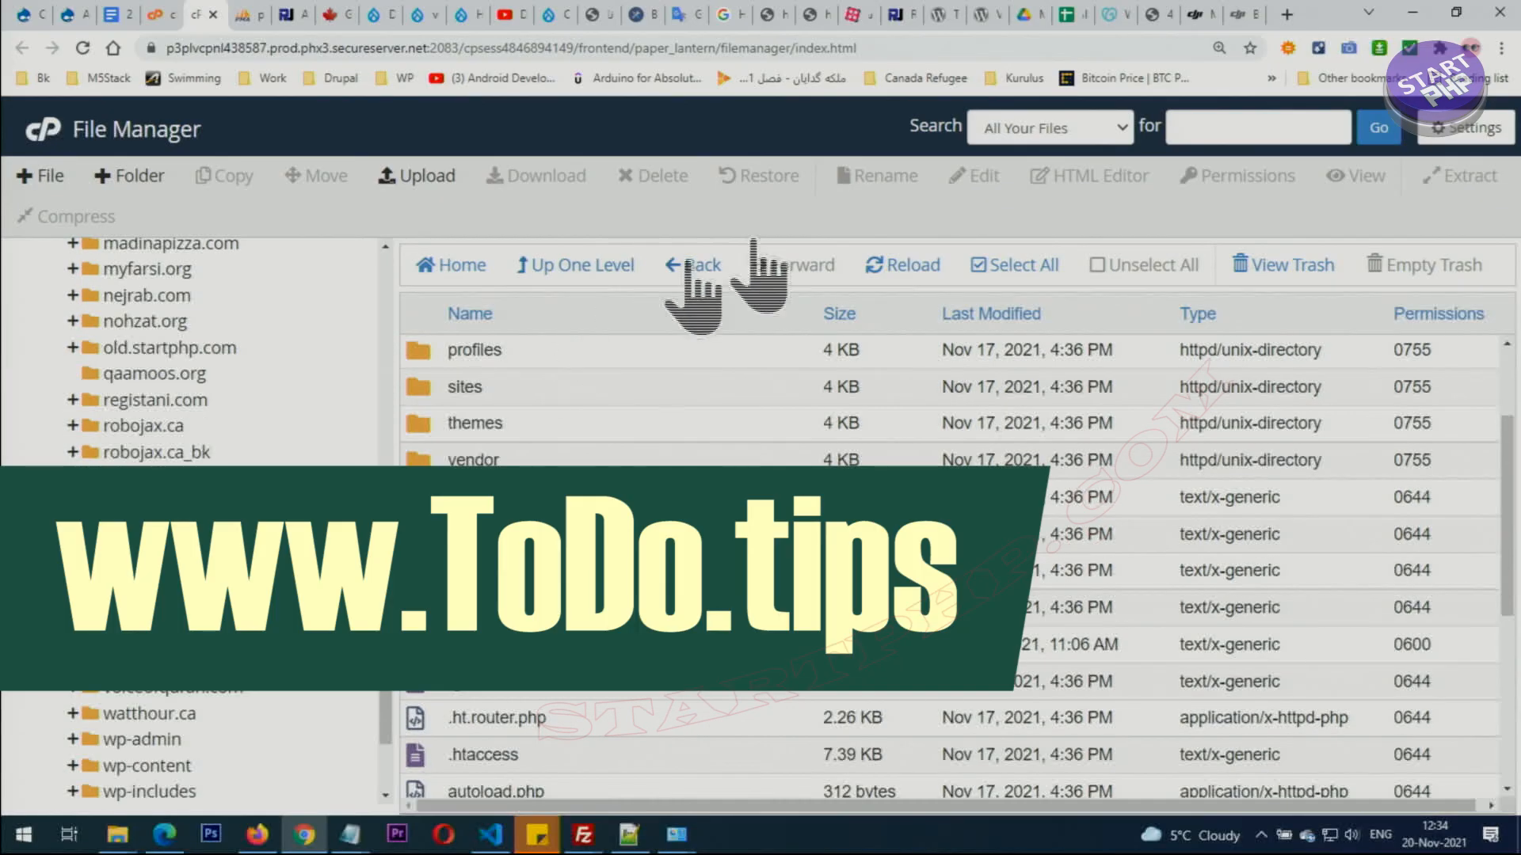
- Switch to the todo.tips site, reload it to open the Drupal installer and show it in full screen
left_click(1150, 15)
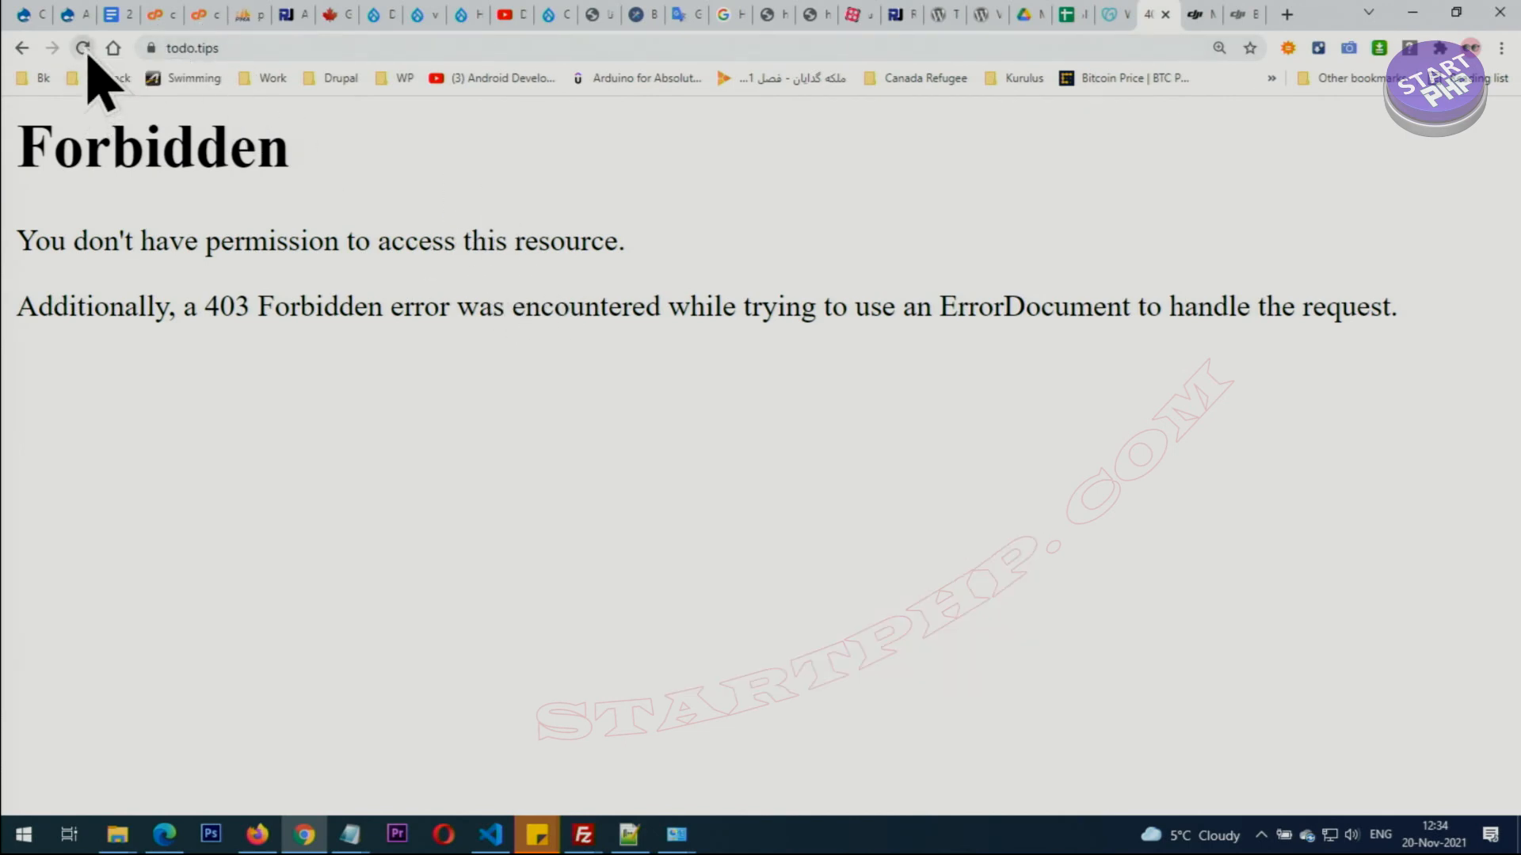
left_click(85, 52)
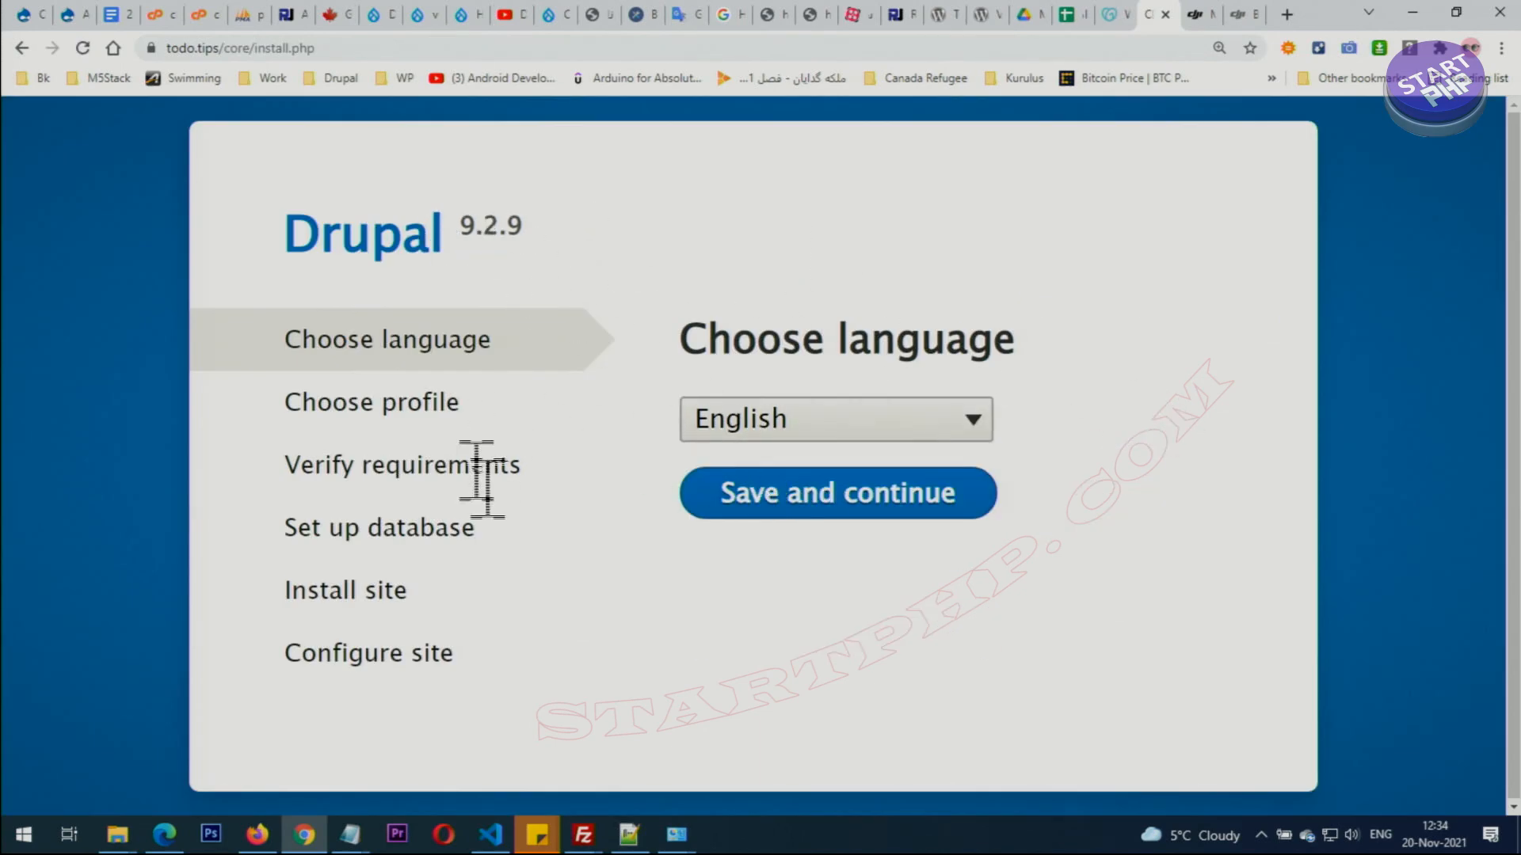
key("F11")
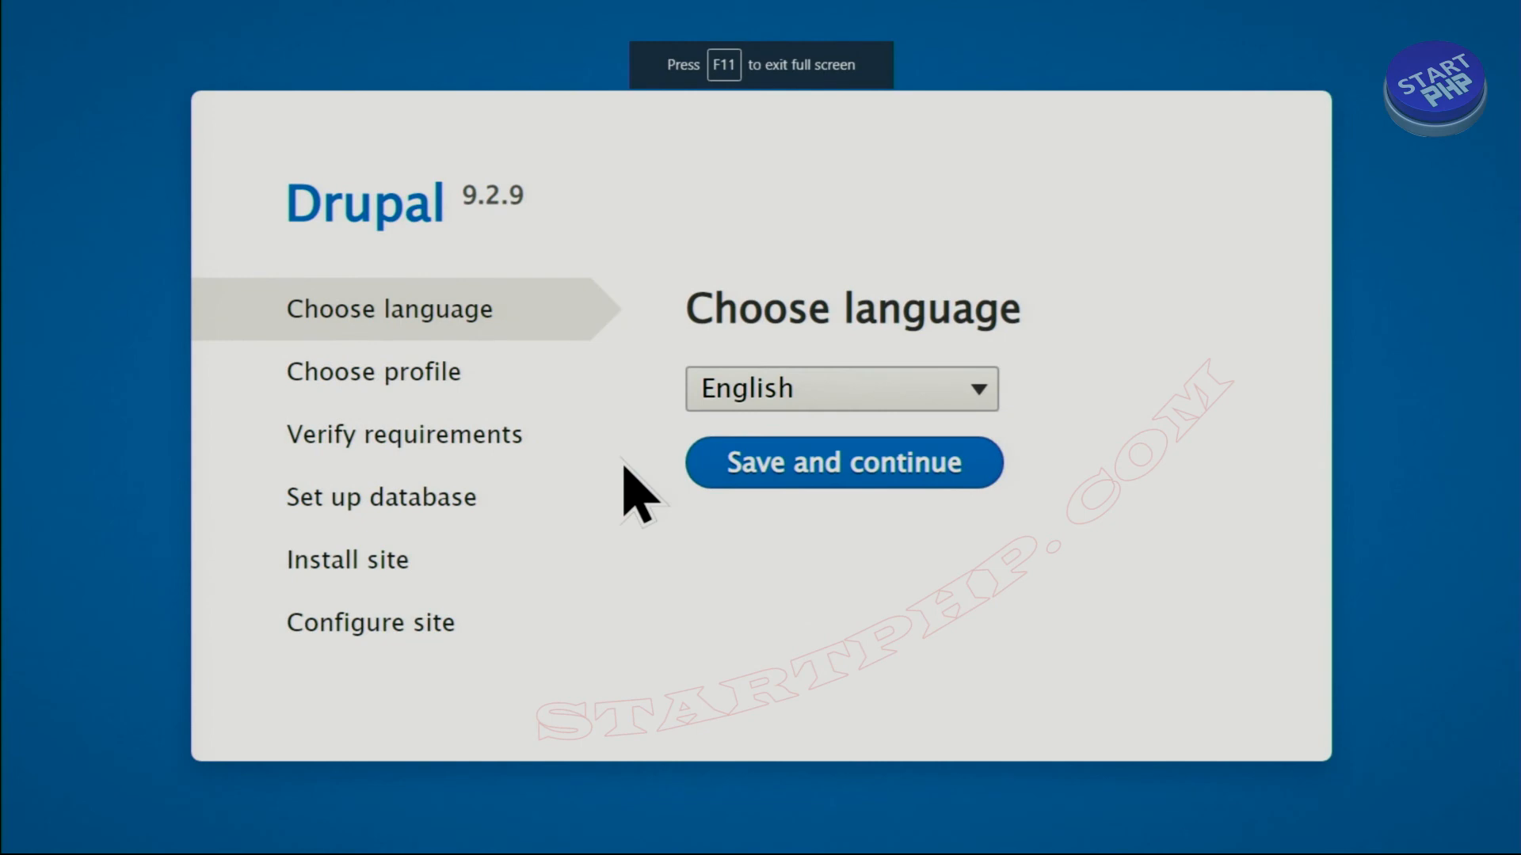